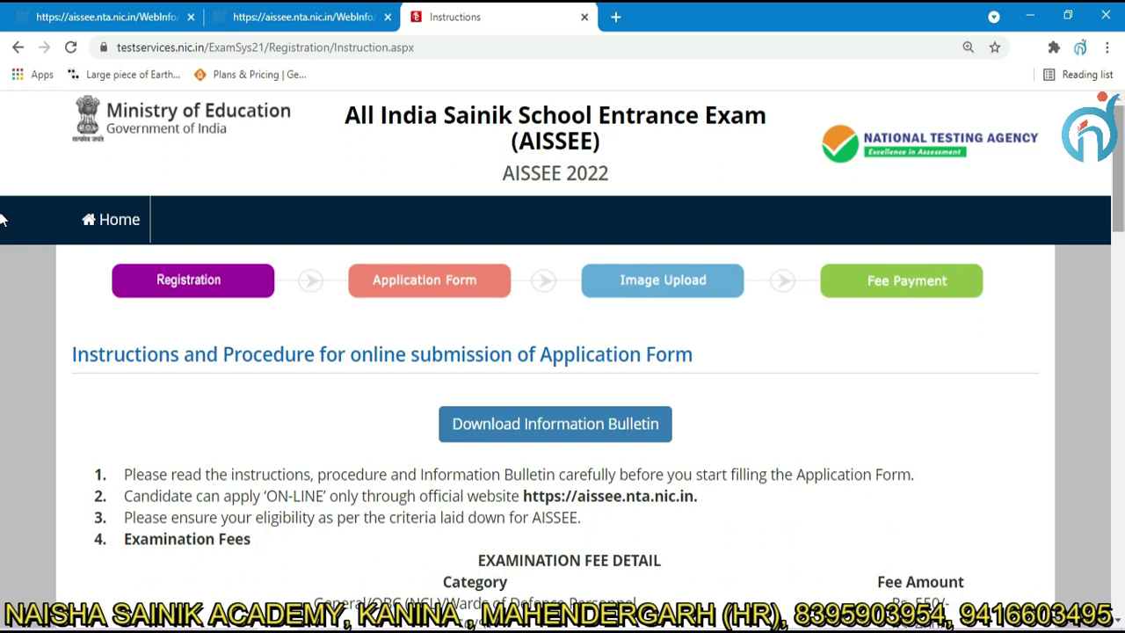
# Read through the instructions, highlighting the candidate photograph upload requirement.
pyautogui.scroll(-2, 2, 242)
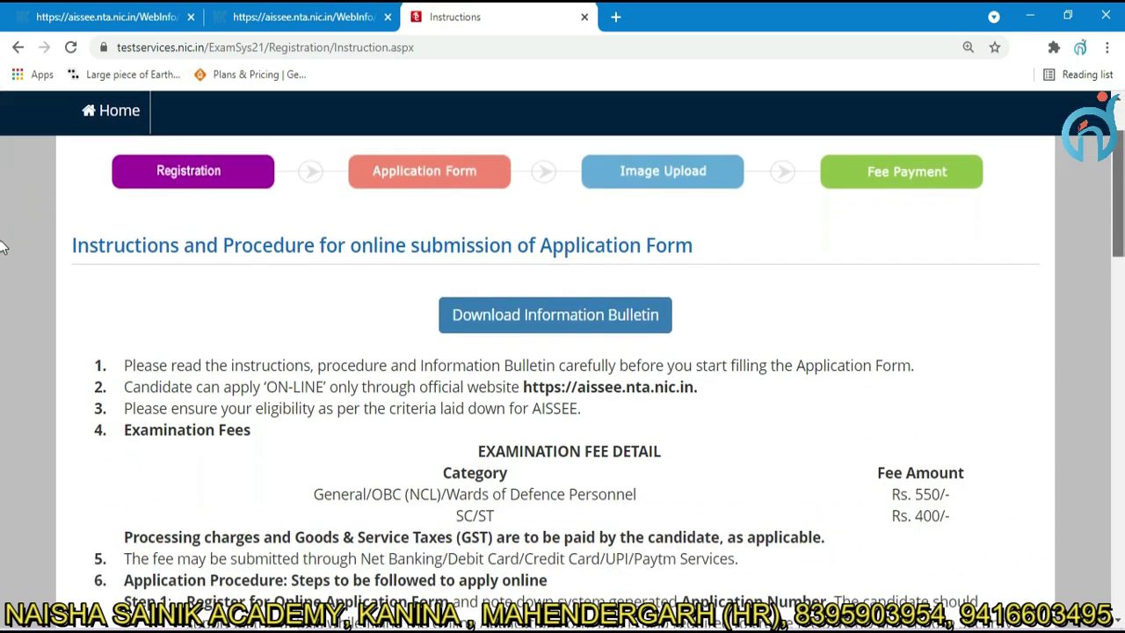
pyautogui.scroll(-5, 1, 264)
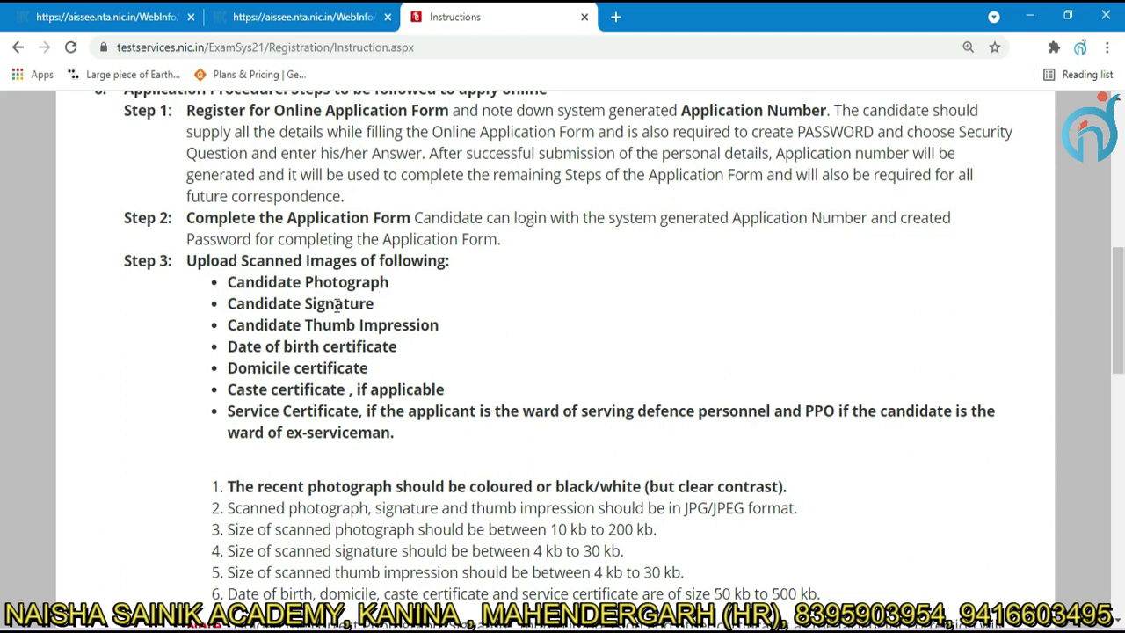
pyautogui.moveTo(227, 281); pyautogui.dragTo(380, 282)
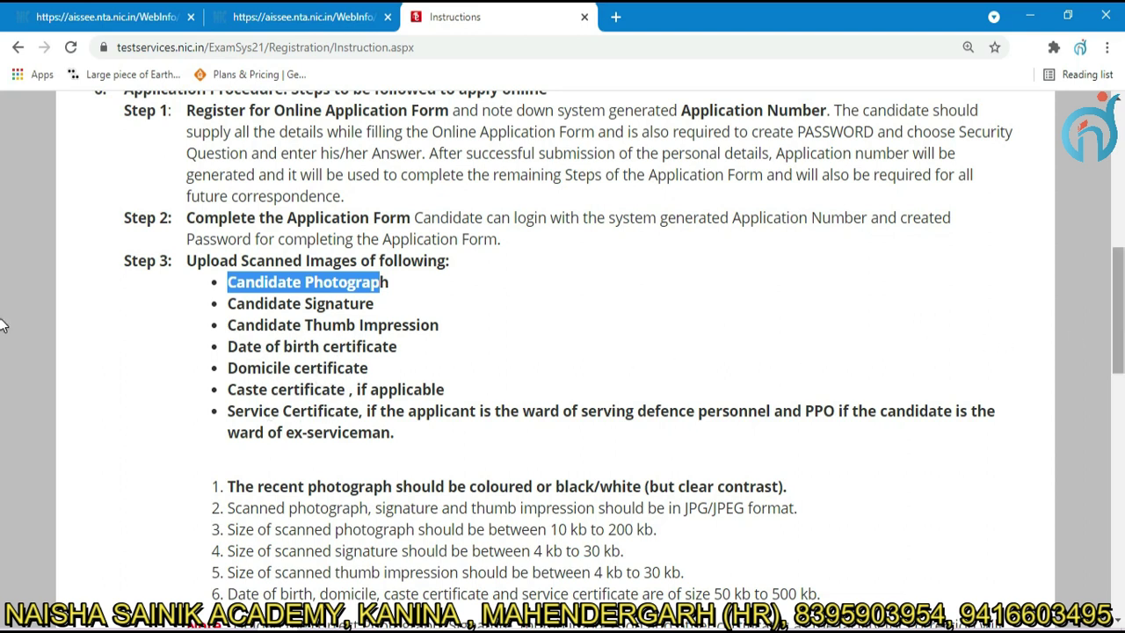
pyautogui.scroll(-5, 3, 325)
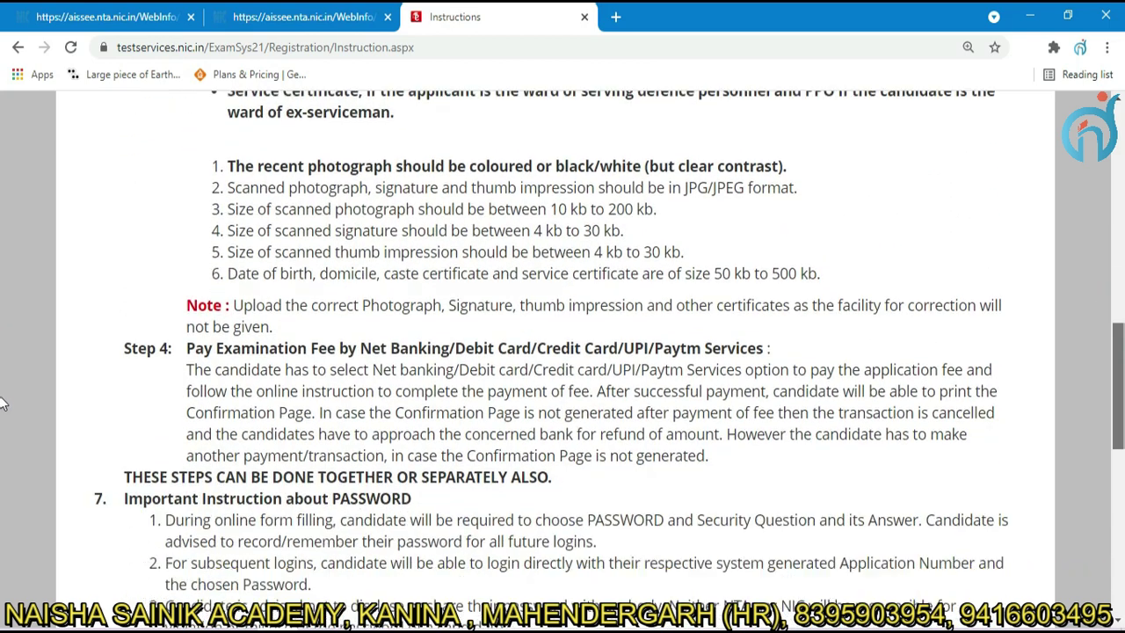
pyautogui.scroll(-6, 3, 415)
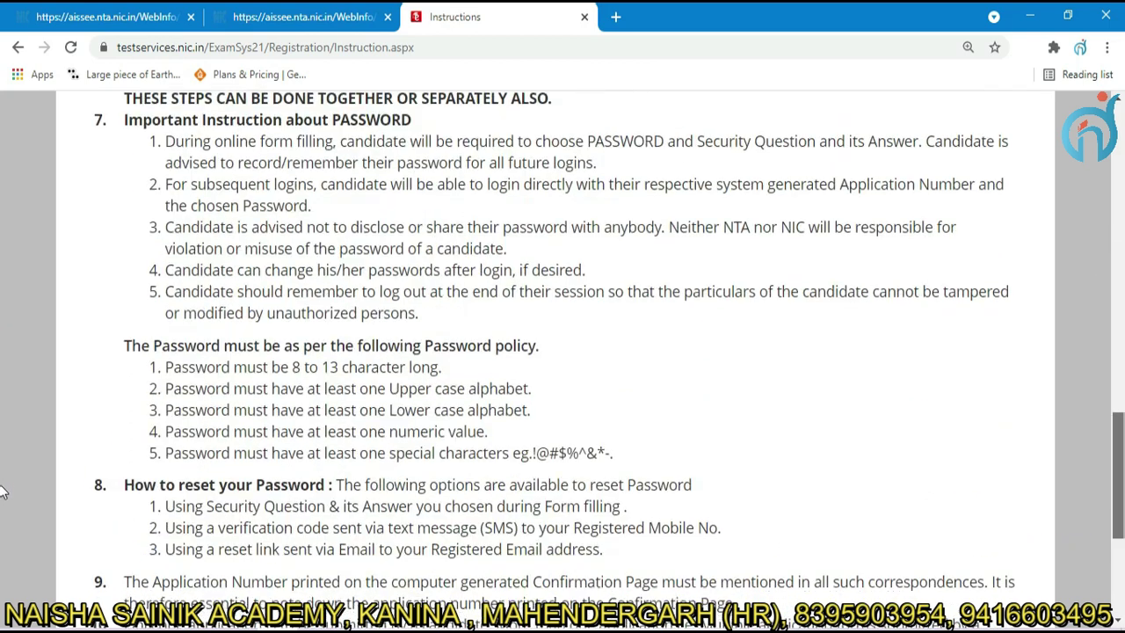
pyautogui.scroll(-2, 3, 515)
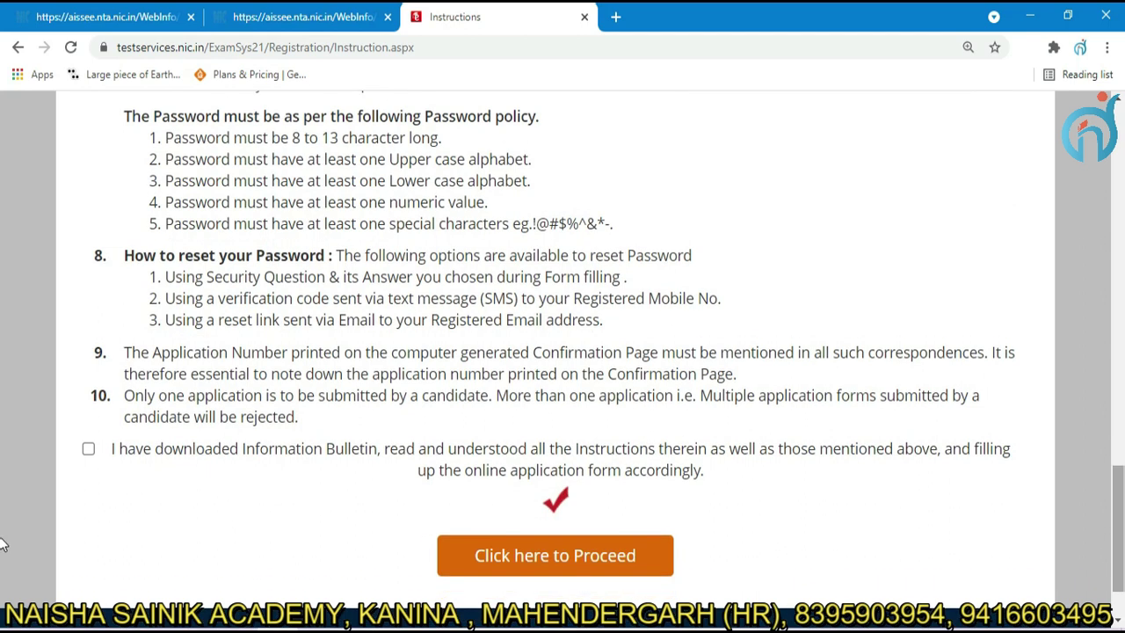
# Accept the instructions declaration and proceed to the registration form.
pyautogui.click(89, 451)
pyautogui.click(89, 451)
pyautogui.click(89, 451)
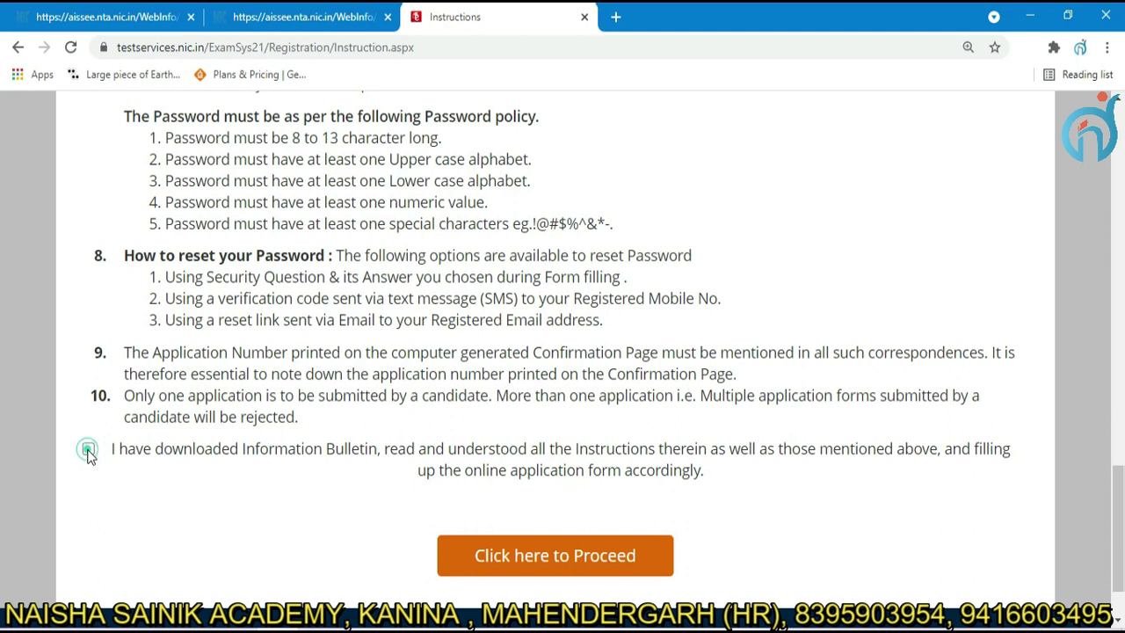
pyautogui.click(542, 562)
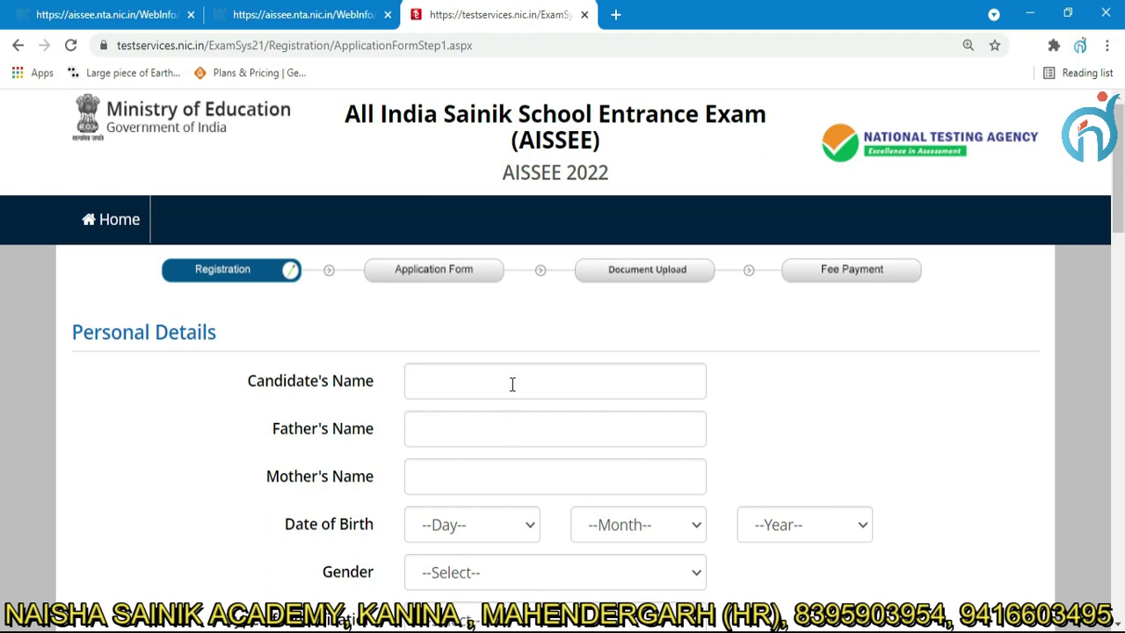
# Enter the father's name and the mother's name.
pyautogui.write('P')
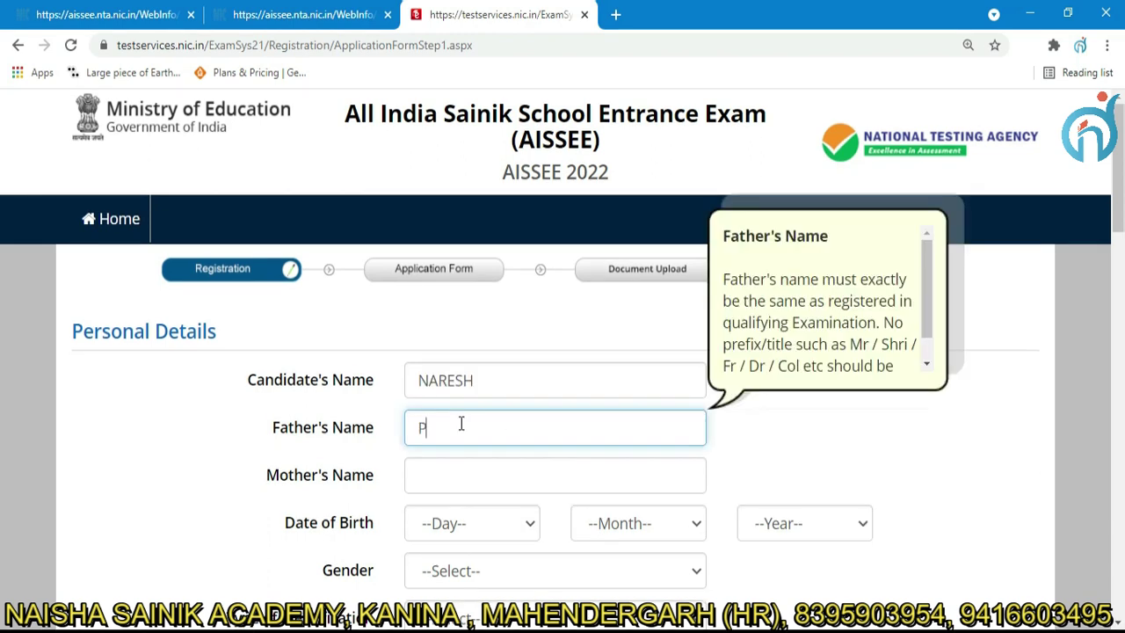
pyautogui.write('RAKASH')
pyautogui.click(432, 475)
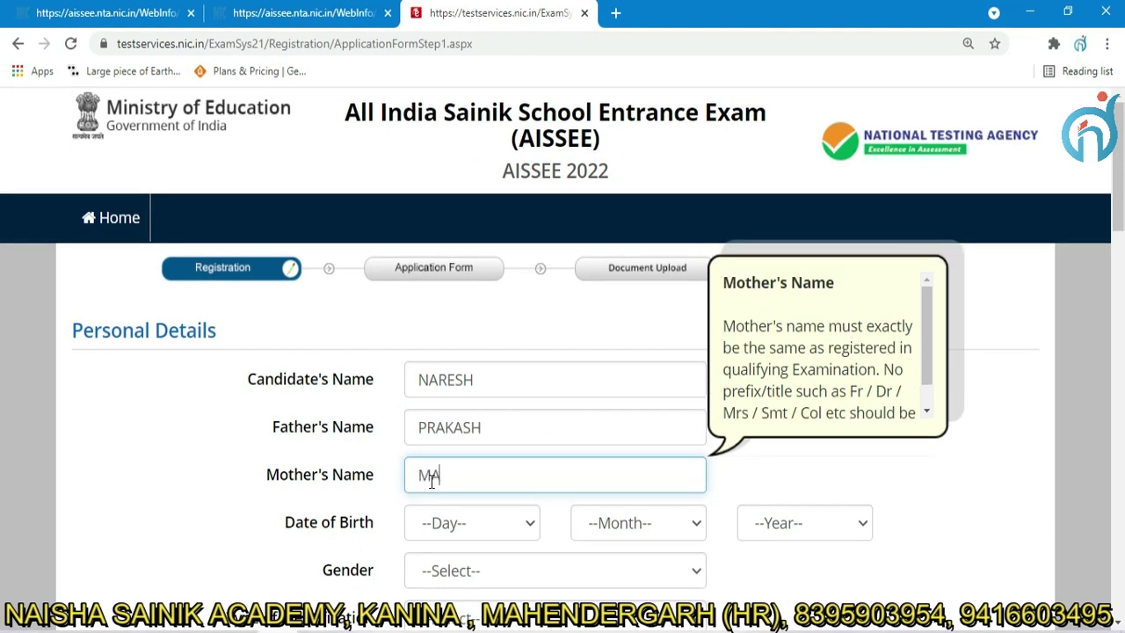
# Set the date of birth to 10 October 2010.
pyautogui.click(526, 523)
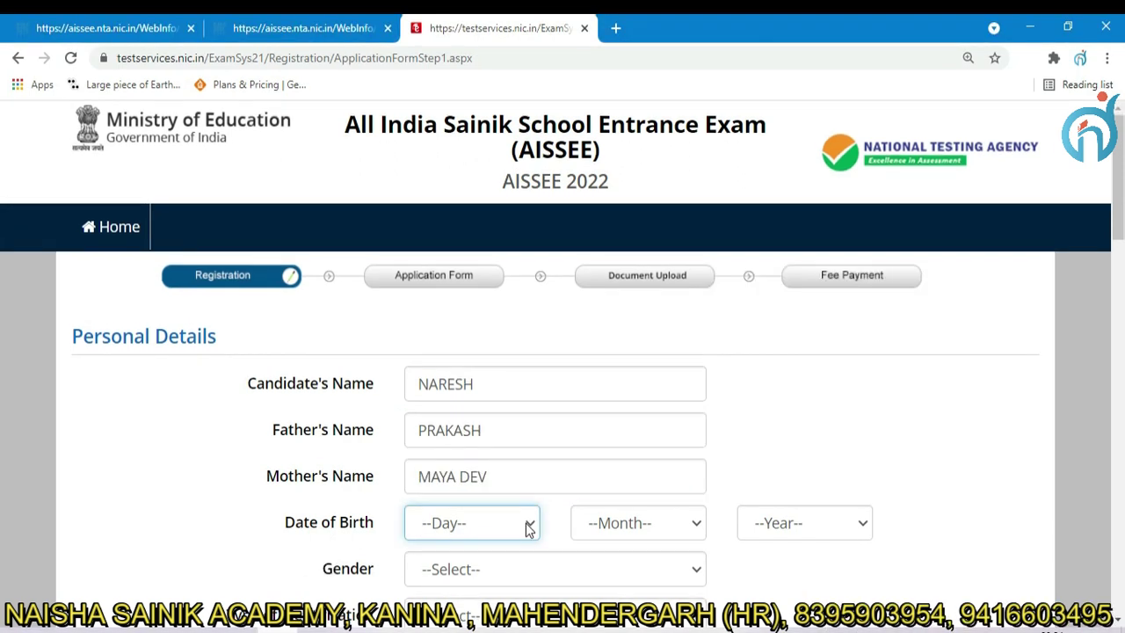
pyautogui.click(467, 315)
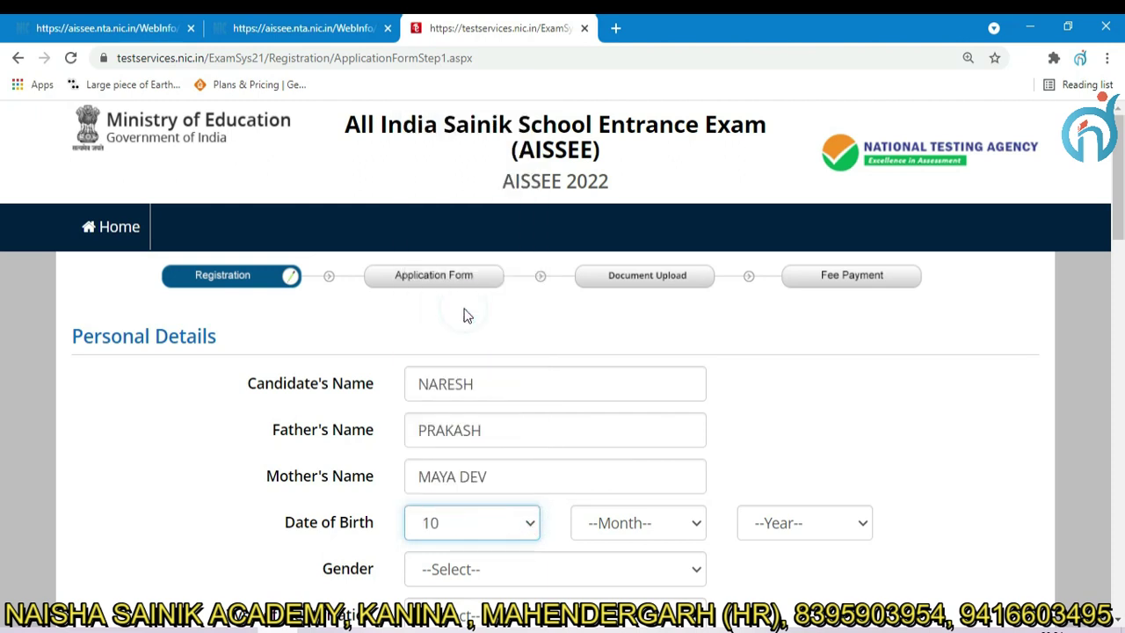
pyautogui.click(697, 523)
pyautogui.click(696, 523)
pyautogui.click(655, 452)
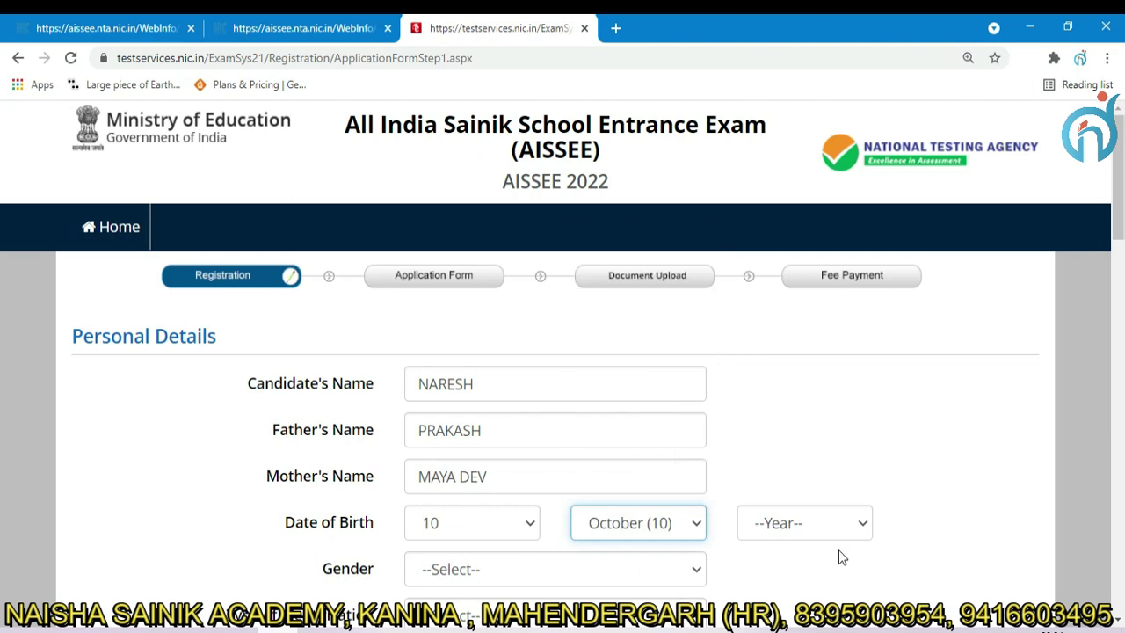
pyautogui.click(853, 525)
pyautogui.click(791, 430)
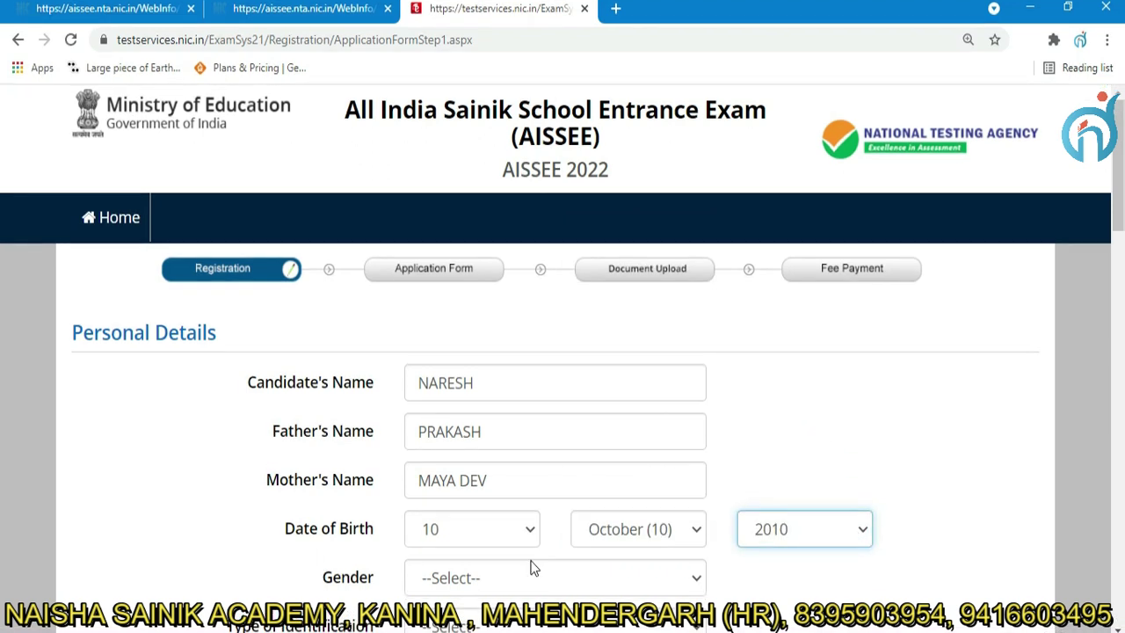
# Set gender Male and enter an 'Any Other Valid Govt Identity with photograph' ID number.
pyautogui.click(642, 580)
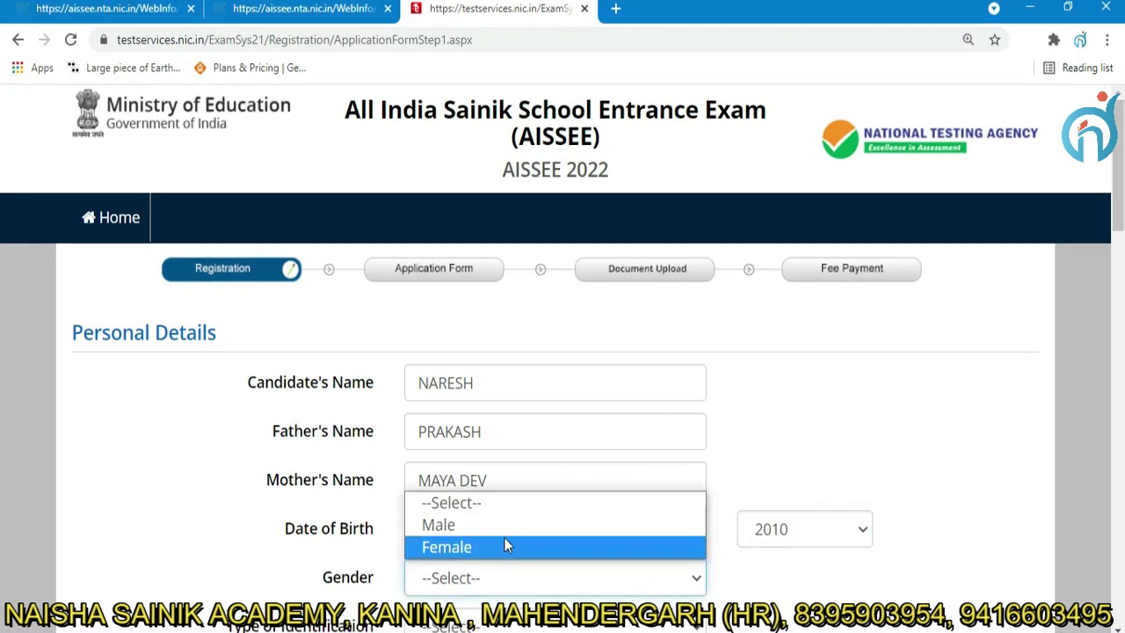
pyautogui.click(496, 527)
pyautogui.scroll(-5, 384, 189)
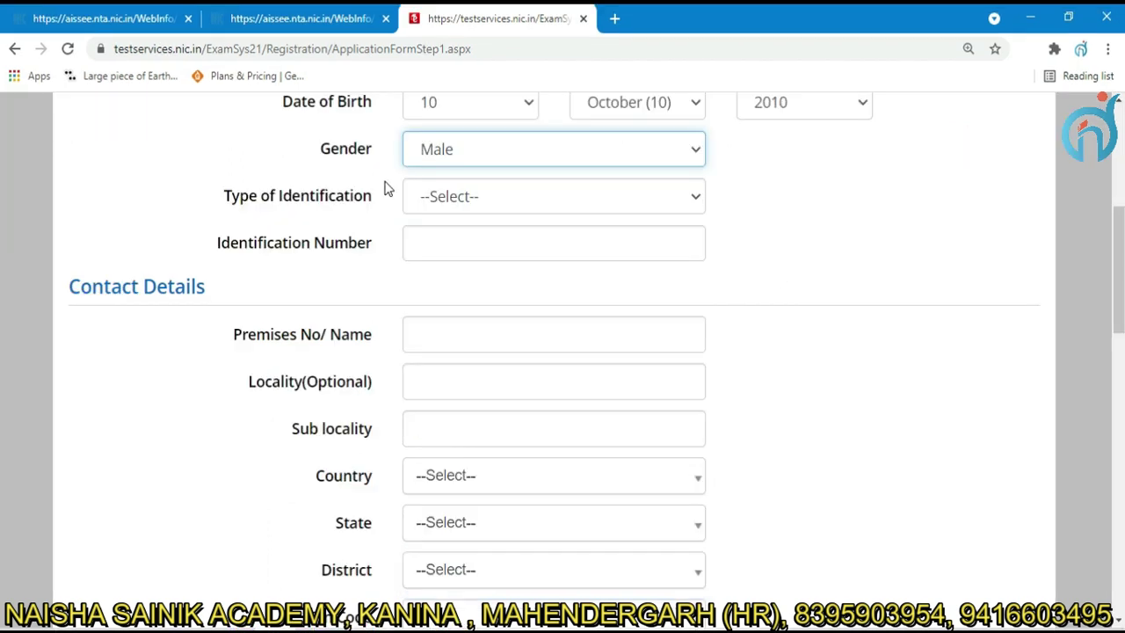
pyautogui.click(528, 199)
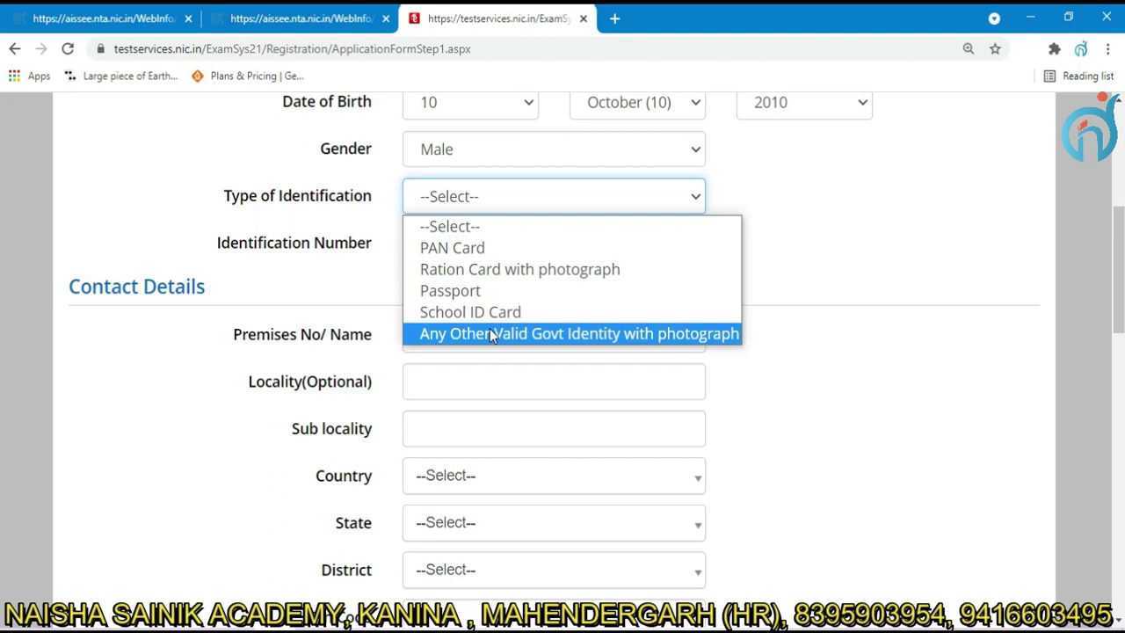
pyautogui.click(492, 334)
pyautogui.click(452, 243)
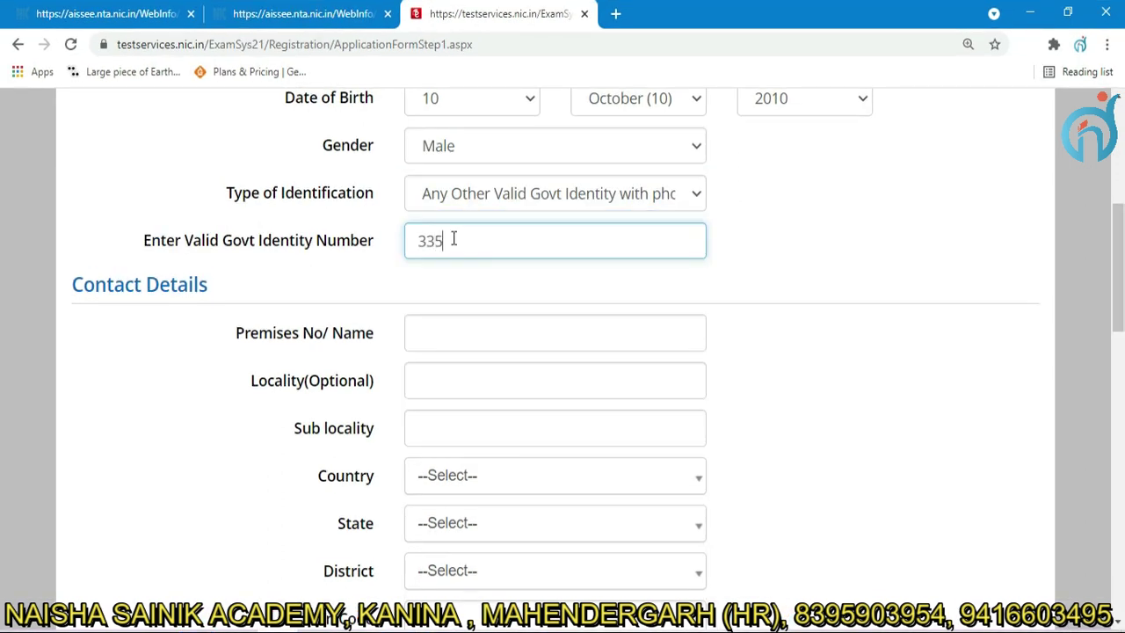
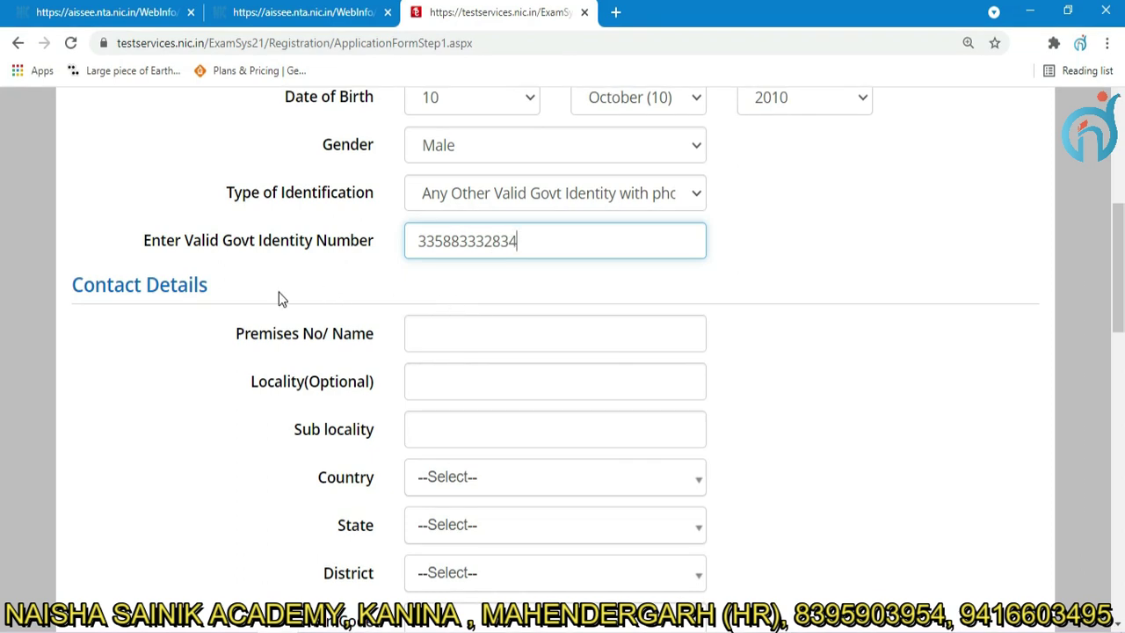
# Enter the present address premises and locality, with country India.
pyautogui.click(554, 333)
pyautogui.click(554, 381)
pyautogui.write('KANINA')
pyautogui.click(457, 429)
pyautogui.write('KANINA')
pyautogui.click(555, 476)
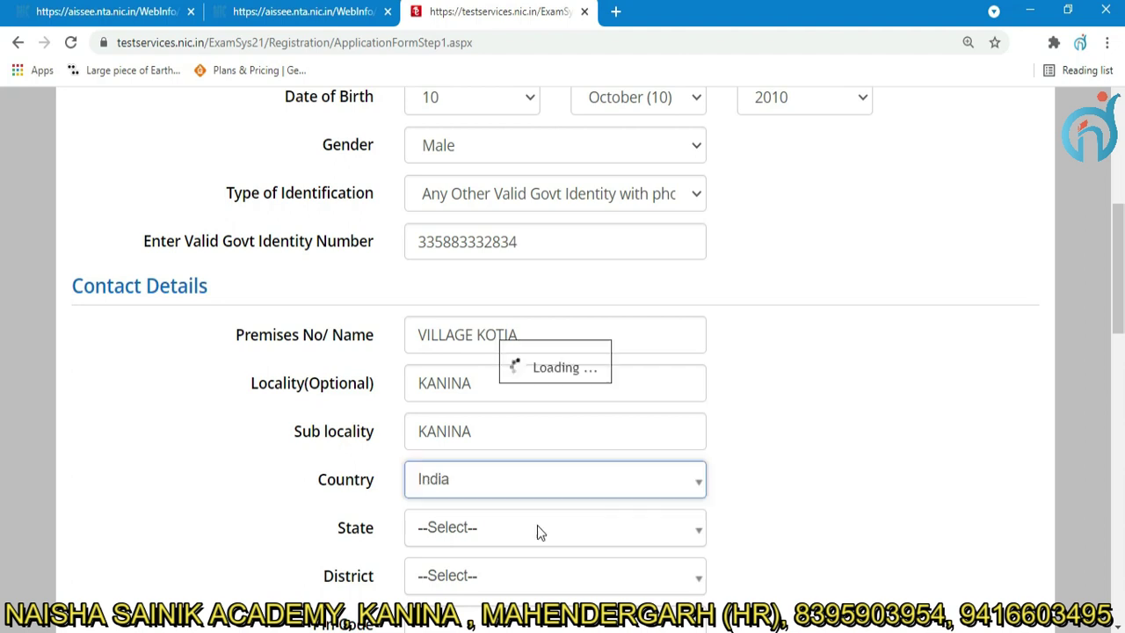
pyautogui.click(512, 580)
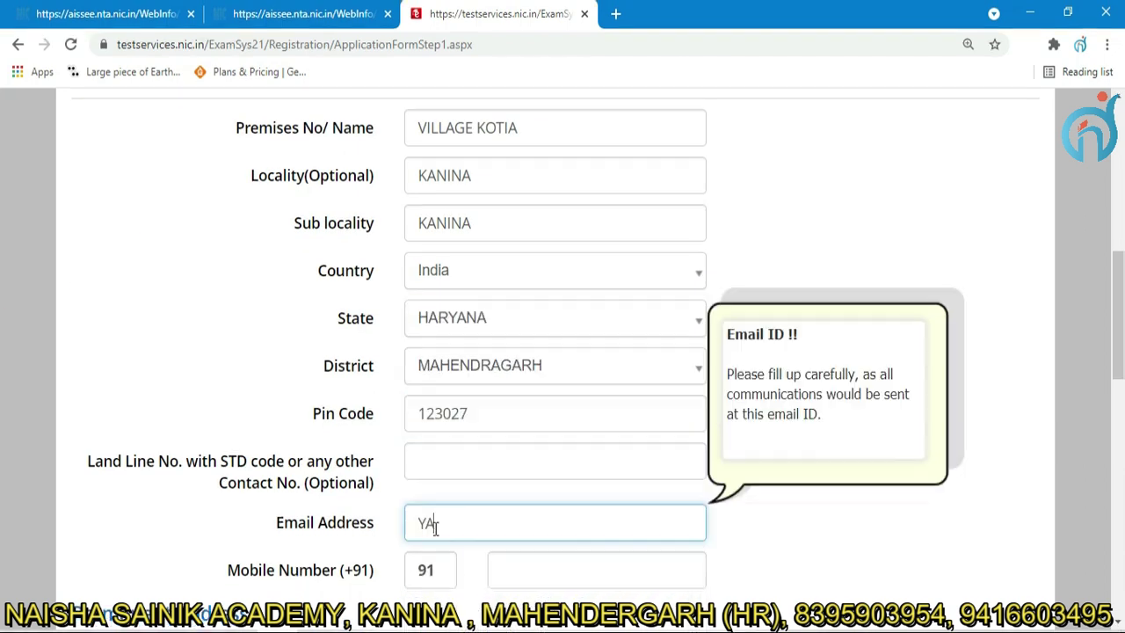
# Enter the e-mail address and mobile number, and make the permanent address same as present.
pyautogui.click(513, 573)
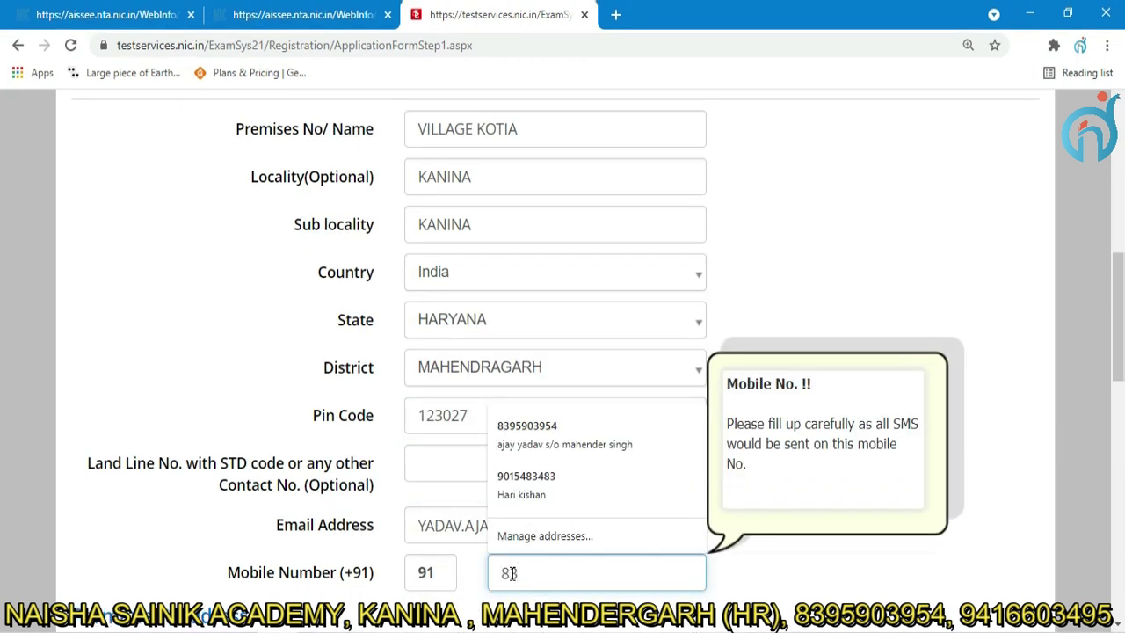
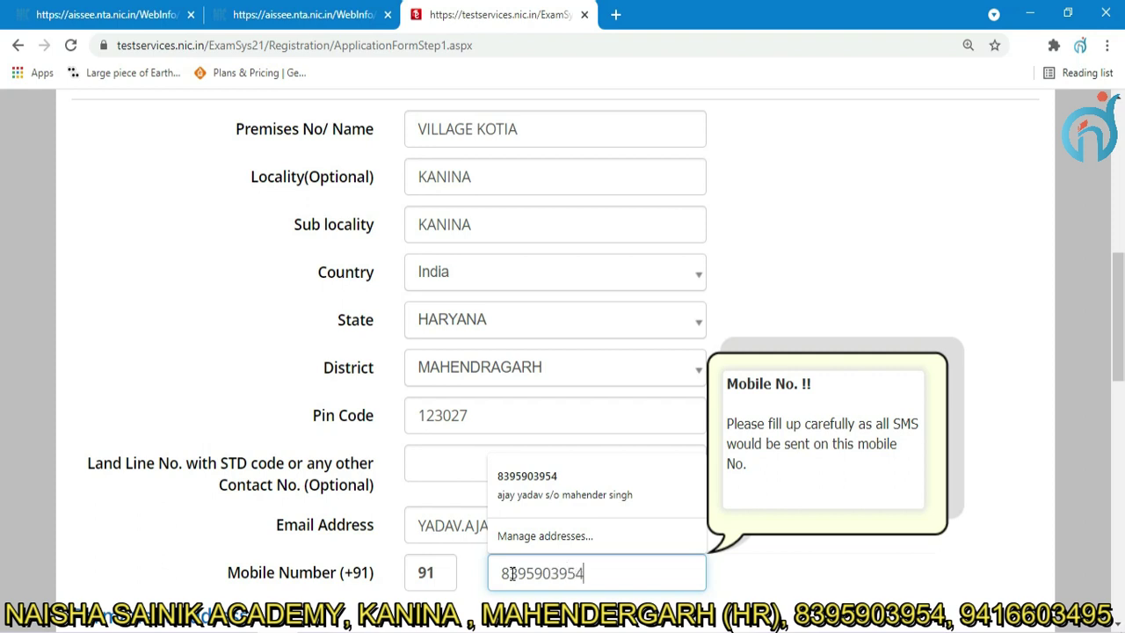
pyautogui.scroll(-5, 85, 299)
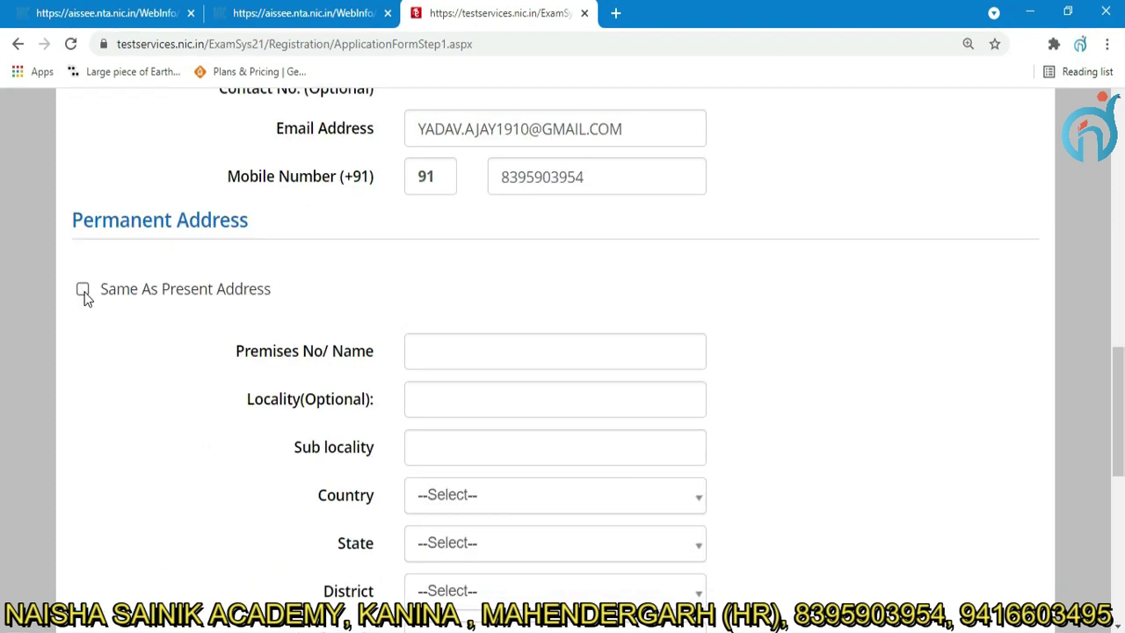
pyautogui.click(83, 290)
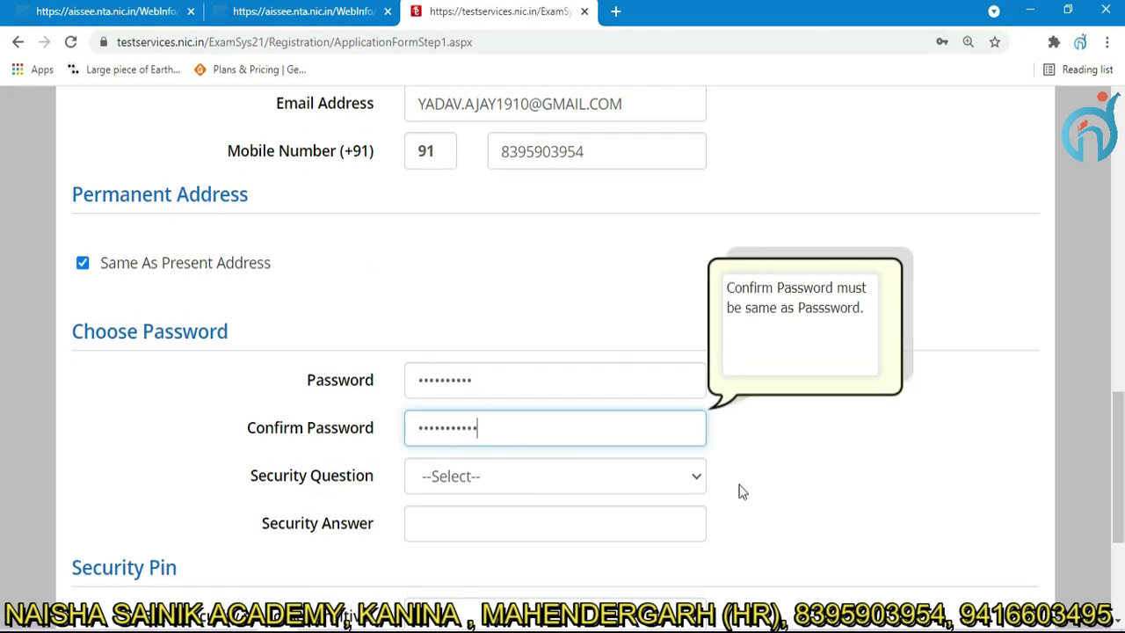
# Choose the favourite book security question, type its answer and submit the details.
pyautogui.click(695, 477)
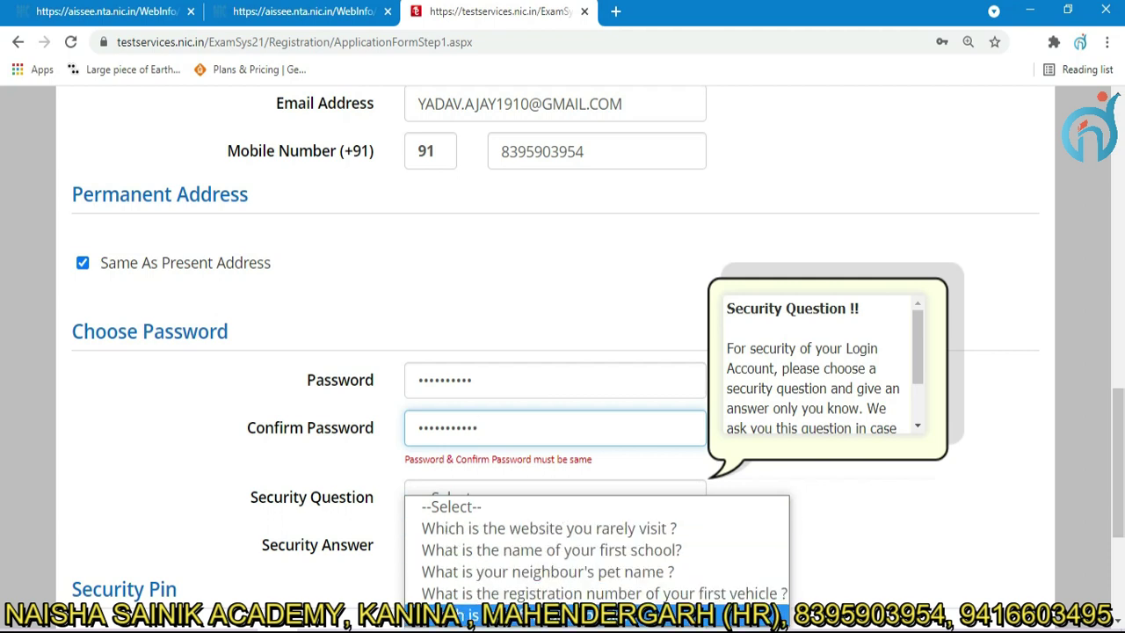
pyautogui.click(527, 614)
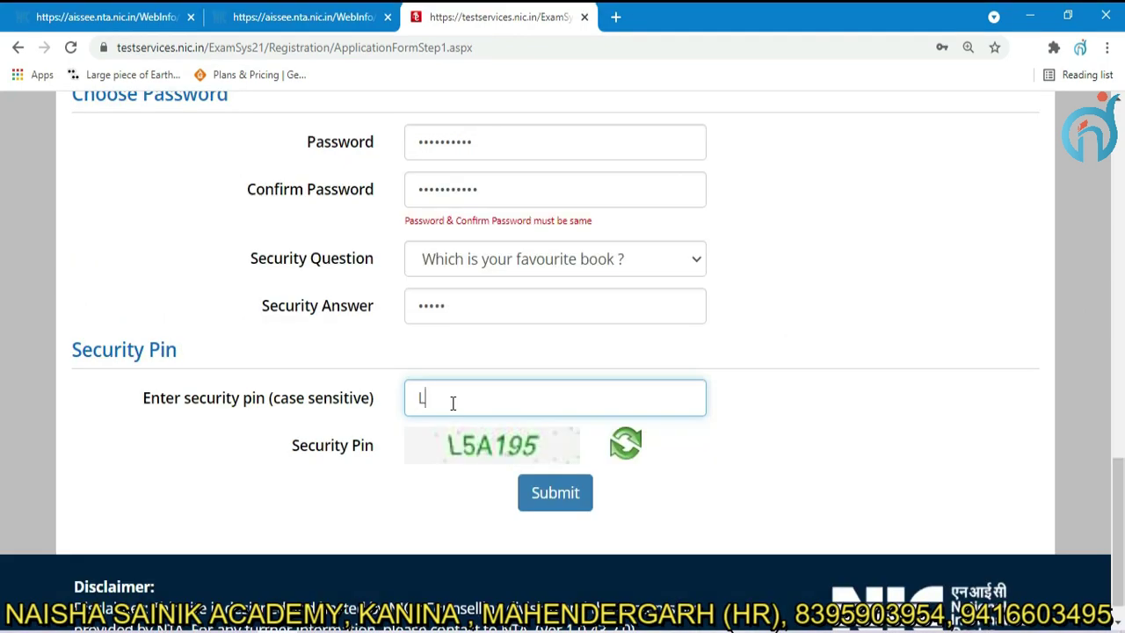
pyautogui.click(556, 496)
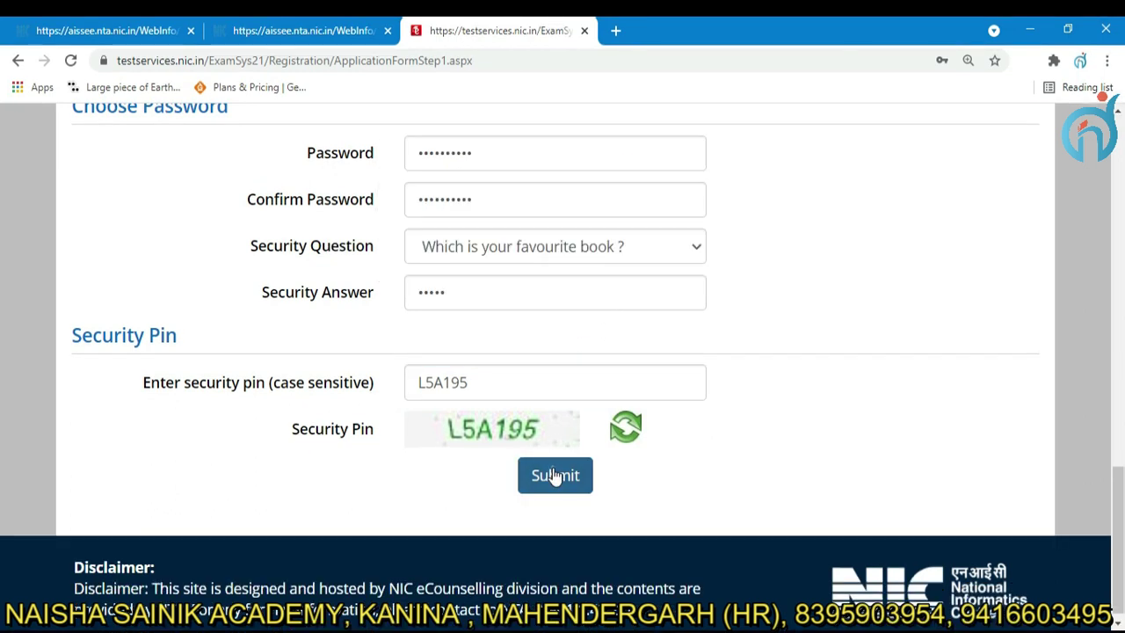
# Resubmit the corrected details, close the review notice and scroll down to the declaration.
pyautogui.click(554, 476)
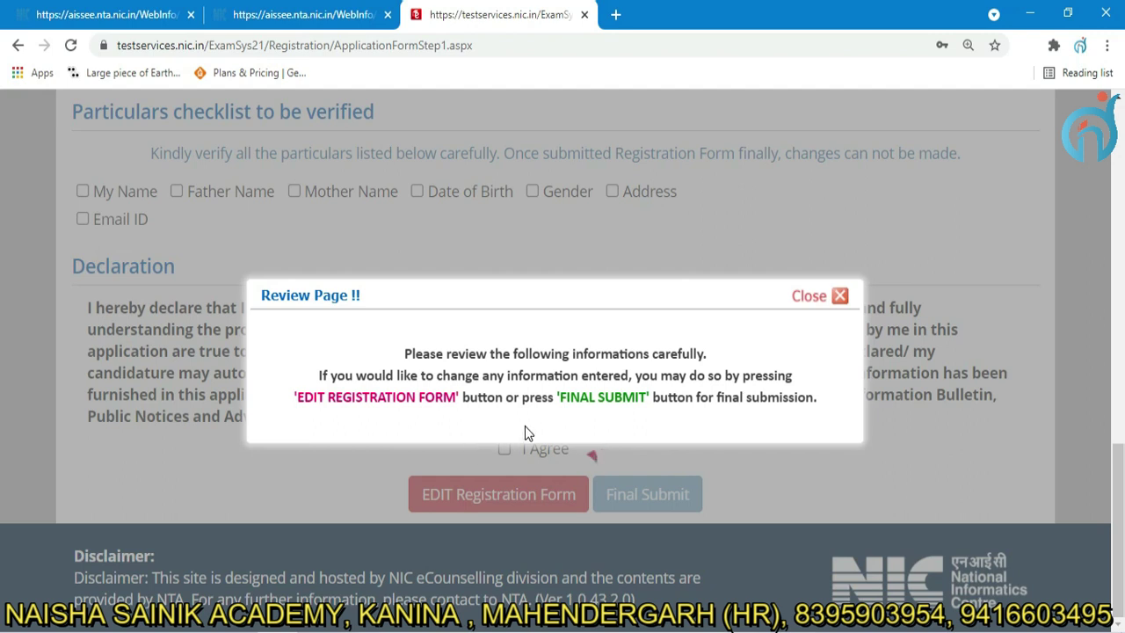
pyautogui.click(838, 295)
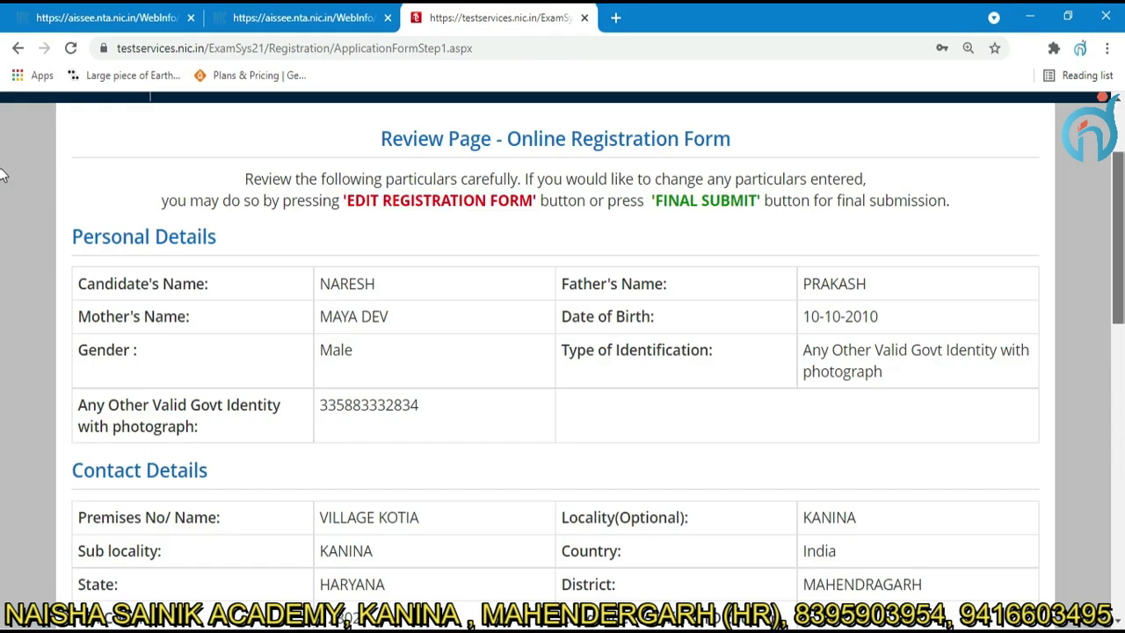
pyautogui.scroll(-2, 3, 185)
pyautogui.scroll(-2, 2, 207)
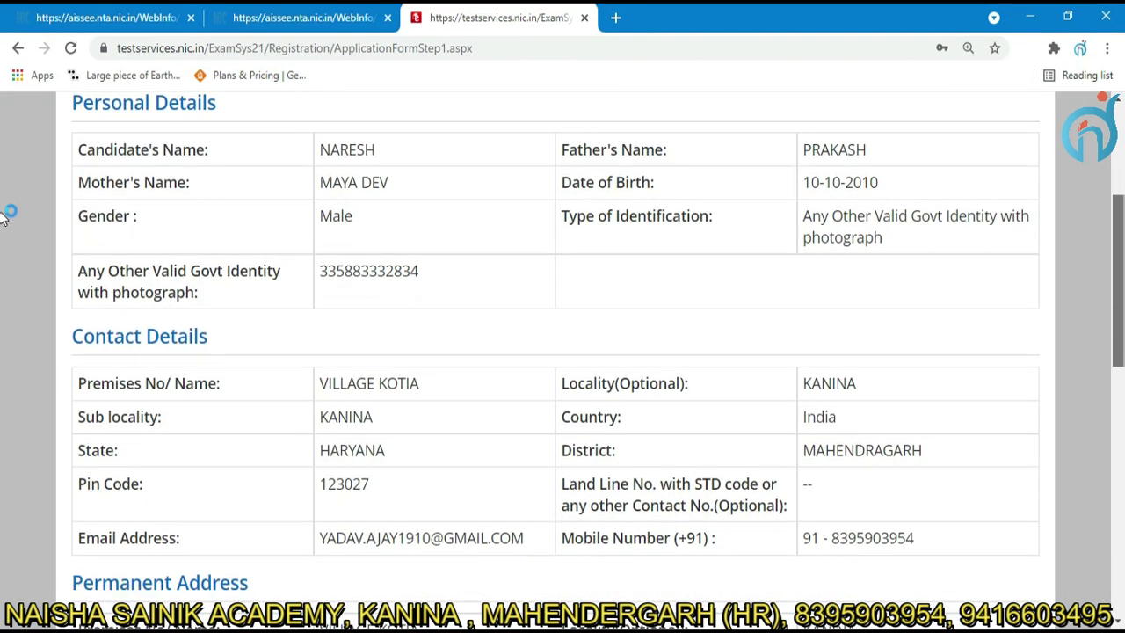
pyautogui.scroll(-5, 2, 246)
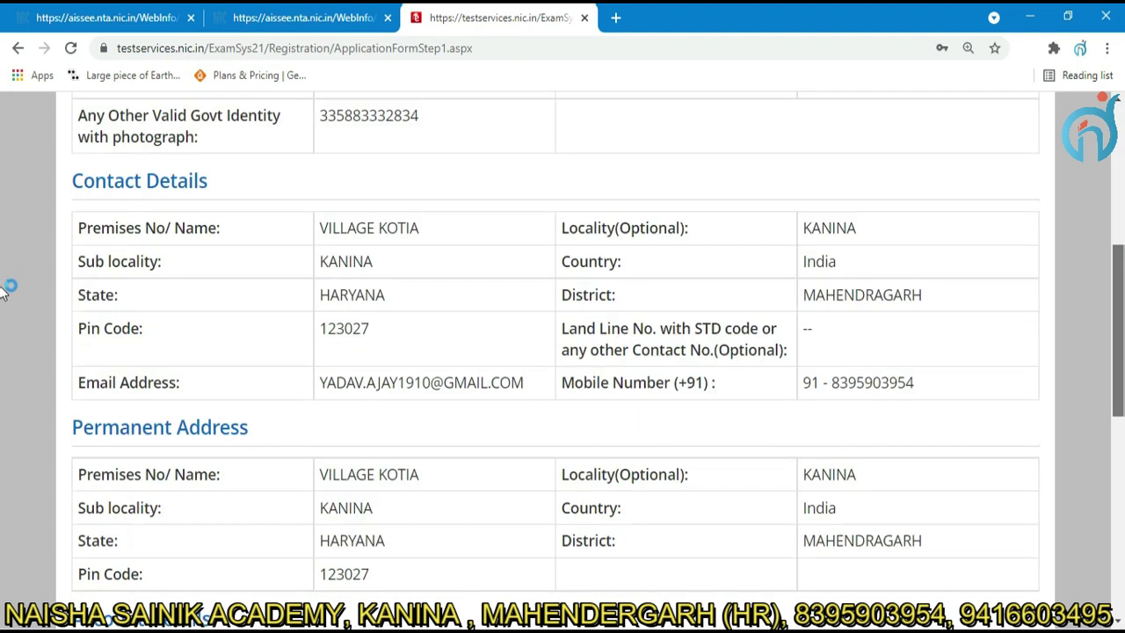
pyautogui.scroll(-3, 5, 347)
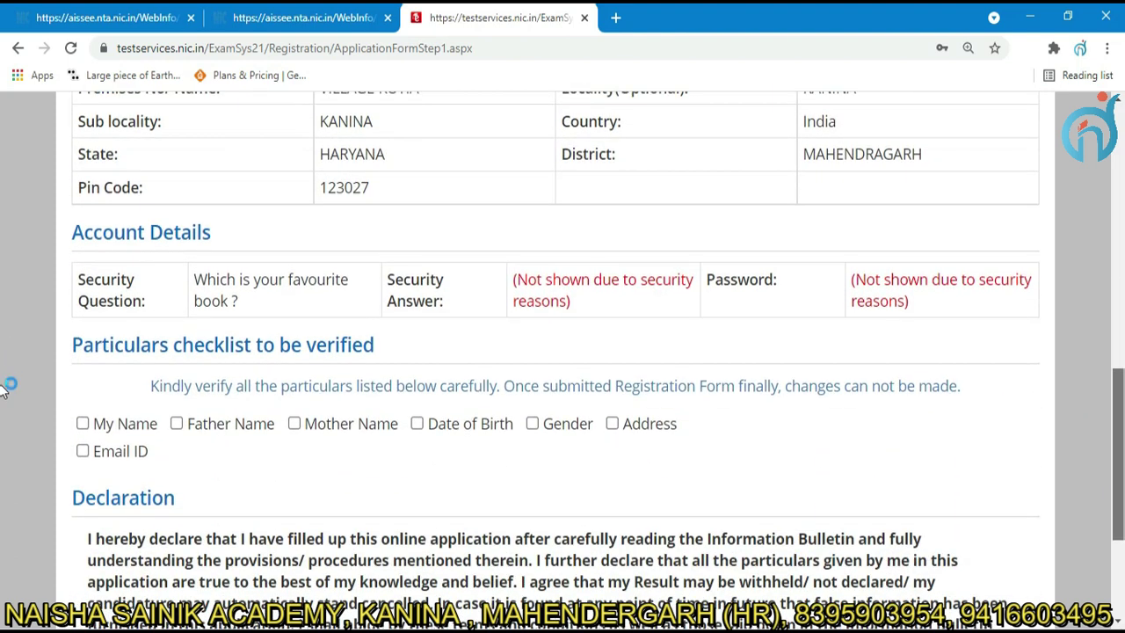
pyautogui.scroll(-2, 3, 389)
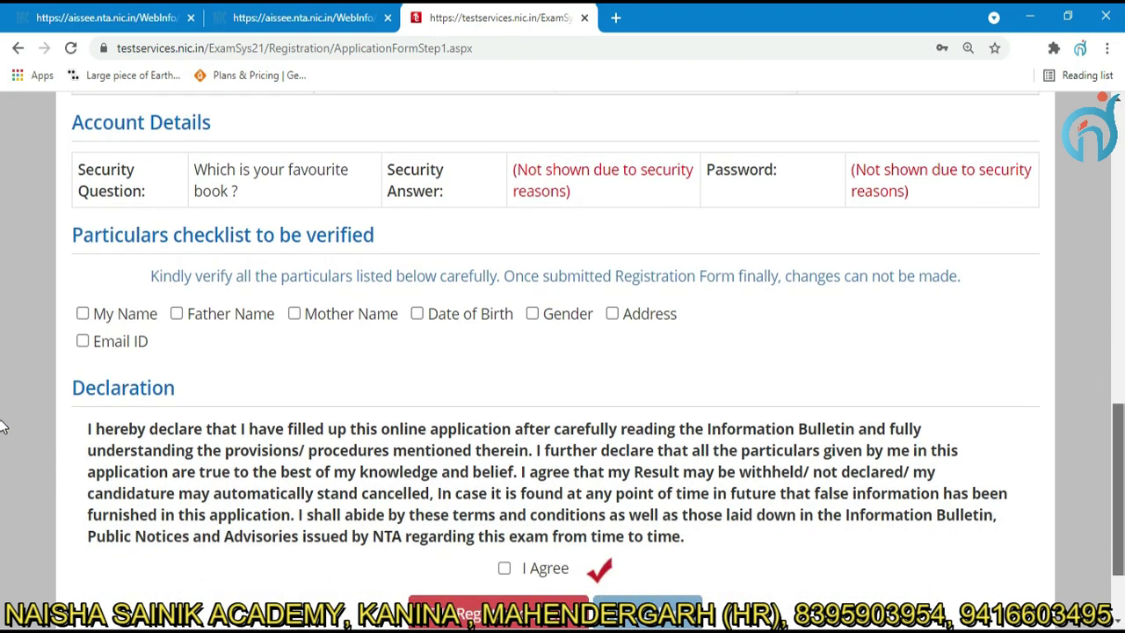
# Mark name, father, mother, date of birth, gender, address and e-mail as verified.
pyautogui.click(82, 314)
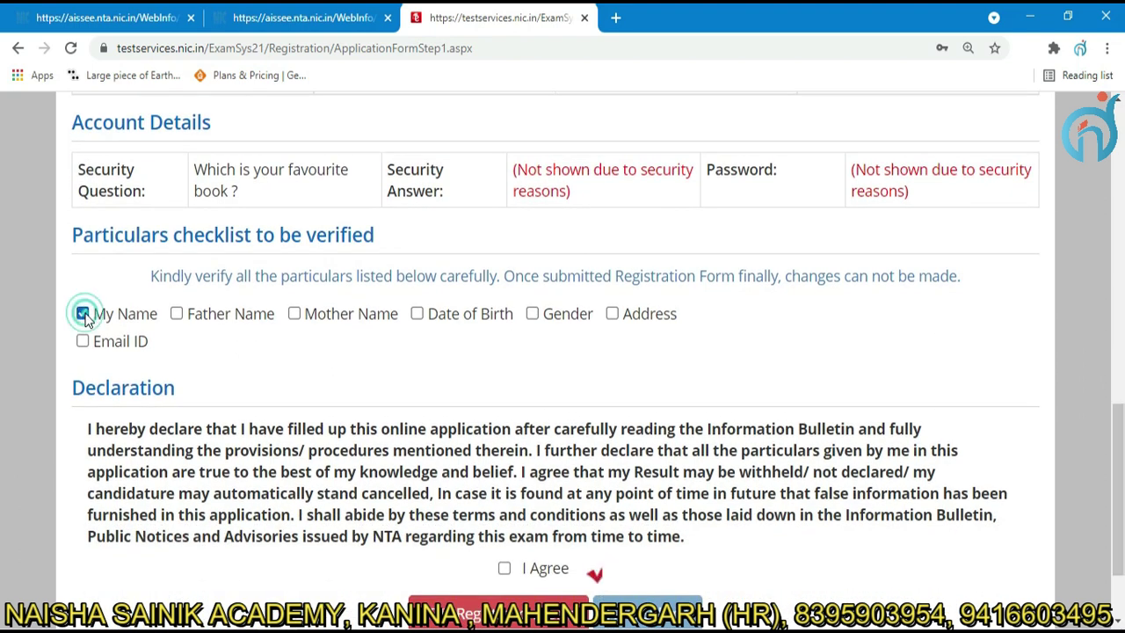
pyautogui.click(176, 314)
pyautogui.click(294, 313)
pyautogui.click(417, 313)
pyautogui.click(531, 314)
pyautogui.click(612, 313)
pyautogui.click(83, 348)
pyautogui.scroll(-1, 507, 466)
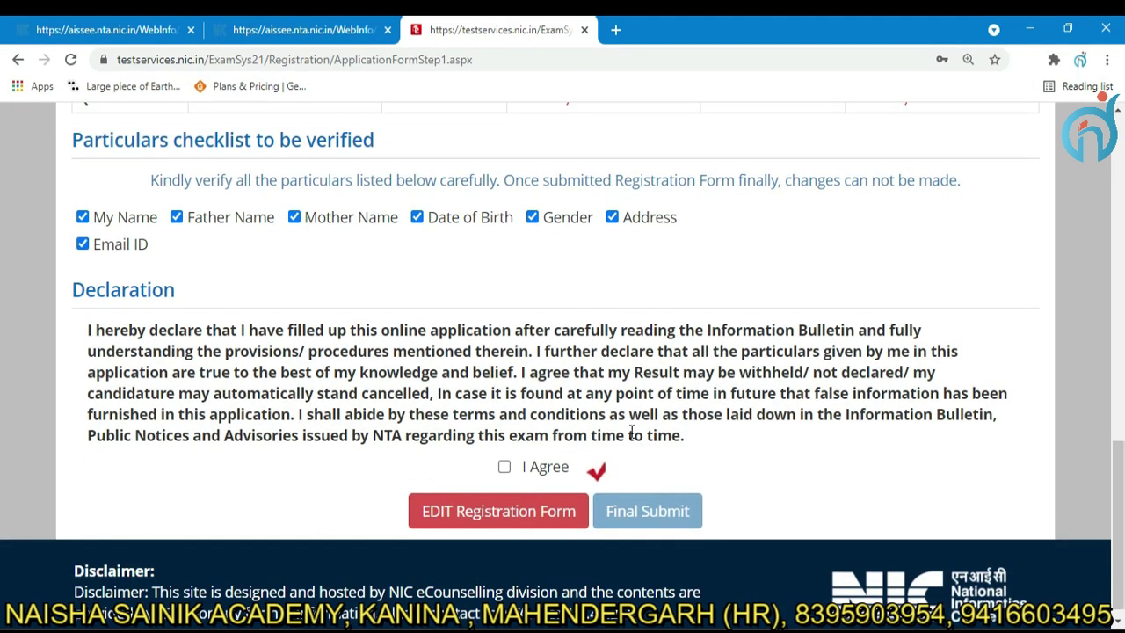
# Accept the declaration and confirm the final submission of the registration form.
pyautogui.click(504, 469)
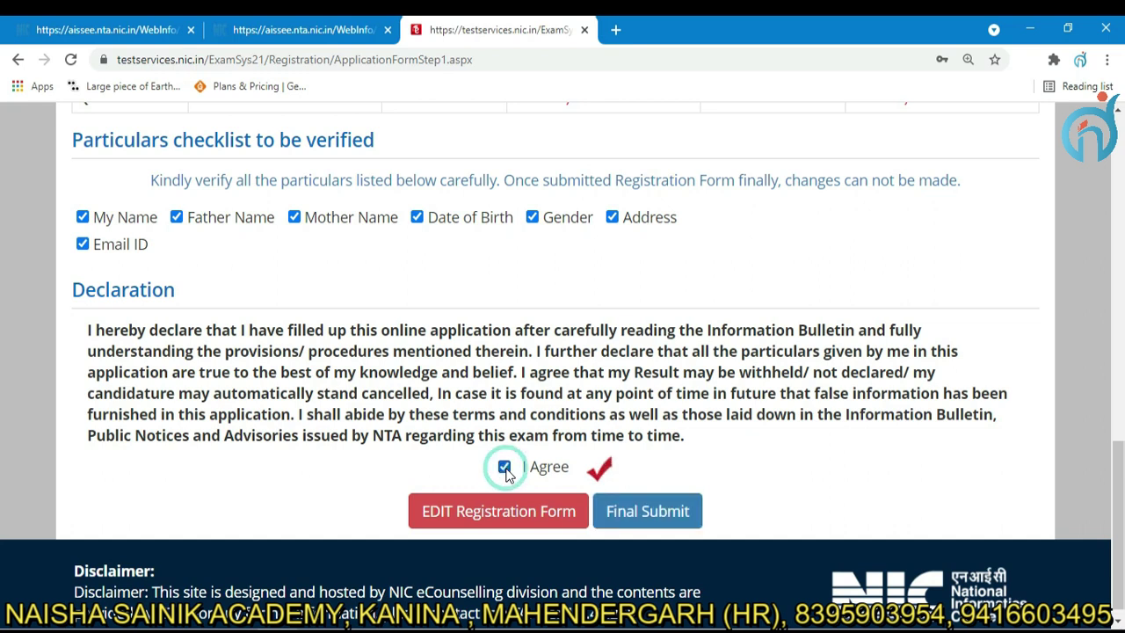
pyautogui.click(636, 515)
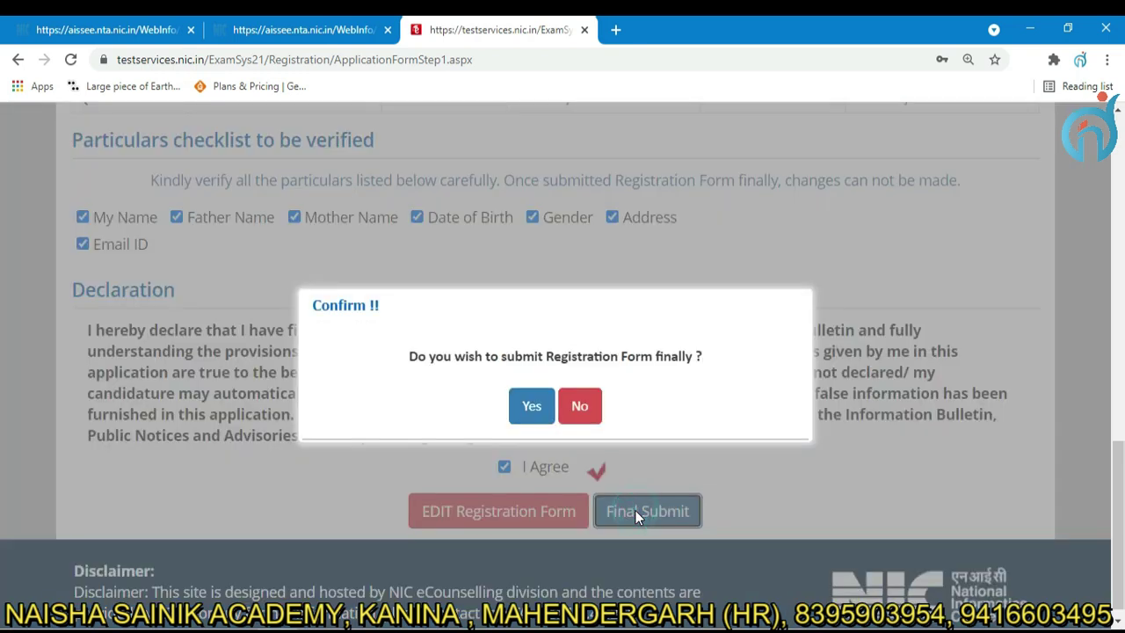
pyautogui.click(534, 413)
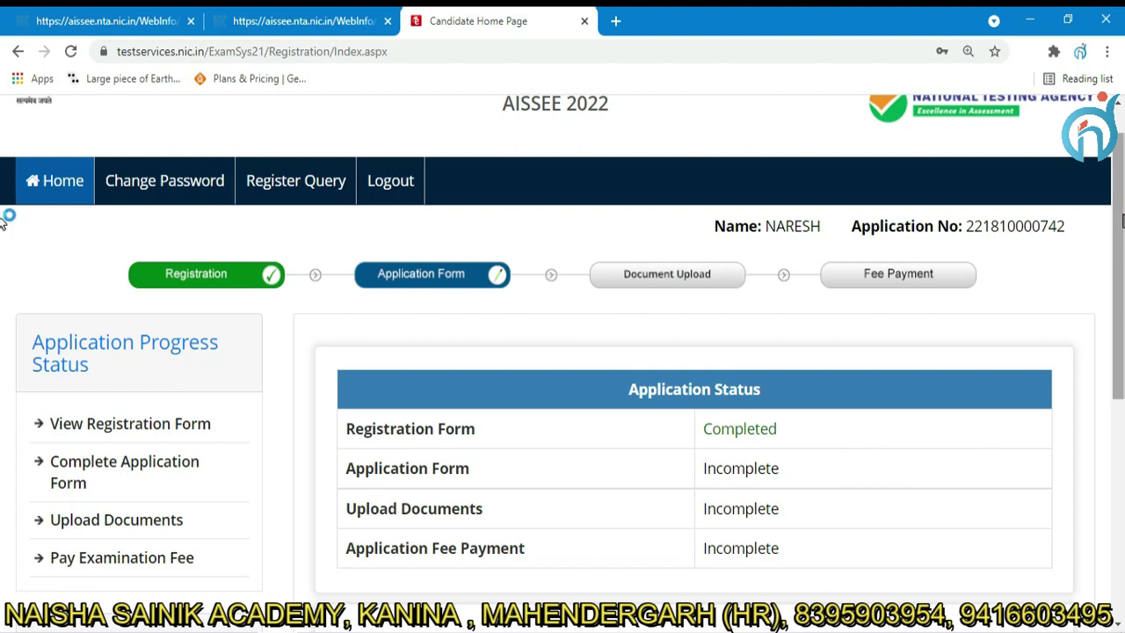
# Open Complete Application Form from the Candidate Home Page and scroll down its fields.
pyautogui.scroll(-1, 1118, 220)
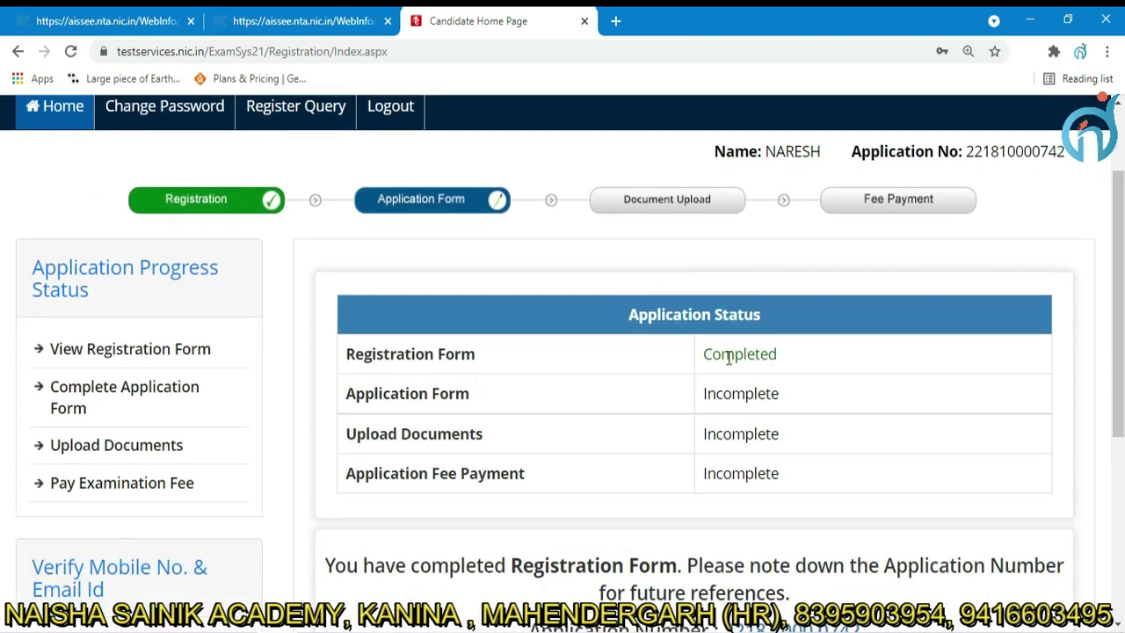
pyautogui.scroll(-2, 4, 343)
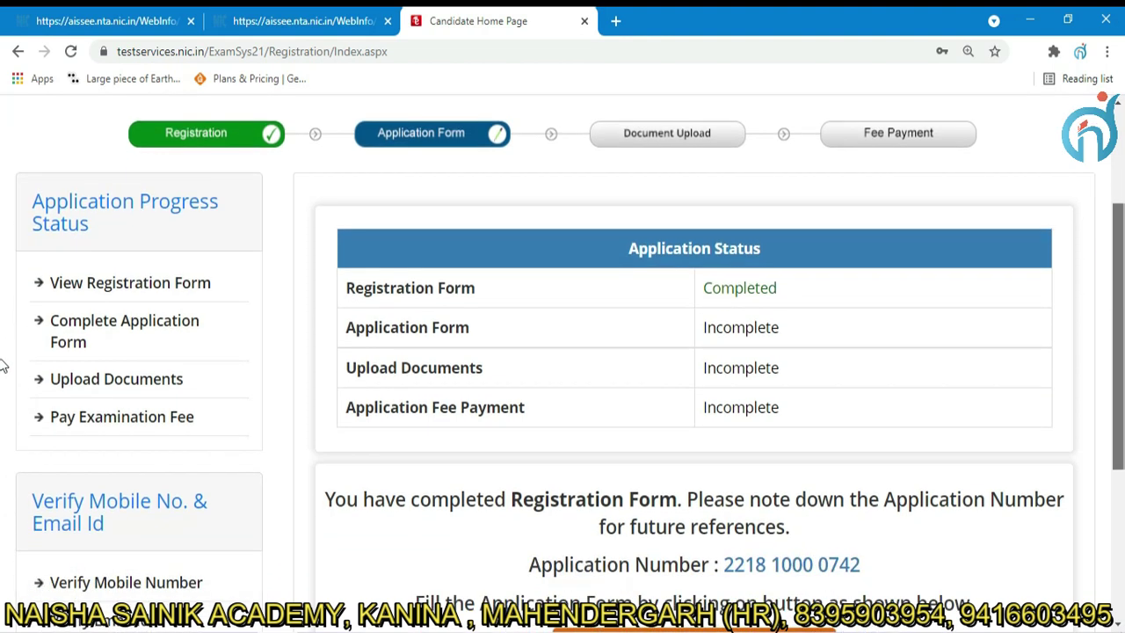
pyautogui.scroll(-1, 703, 503)
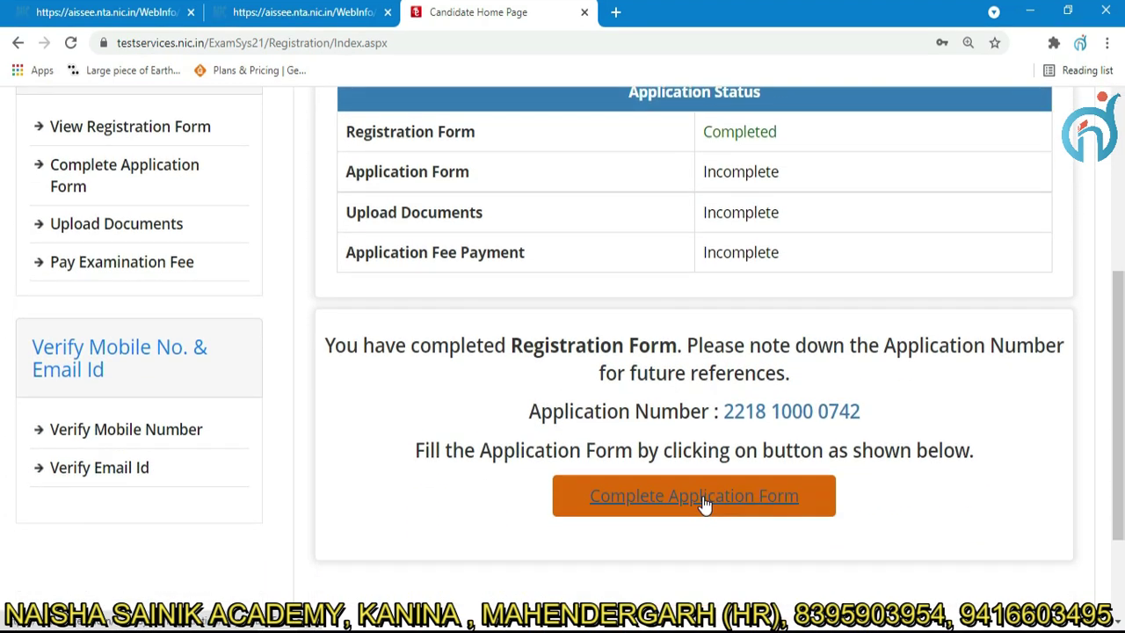
pyautogui.click(702, 496)
pyautogui.scroll(-3, 3, 211)
pyautogui.scroll(-2, 3, 219)
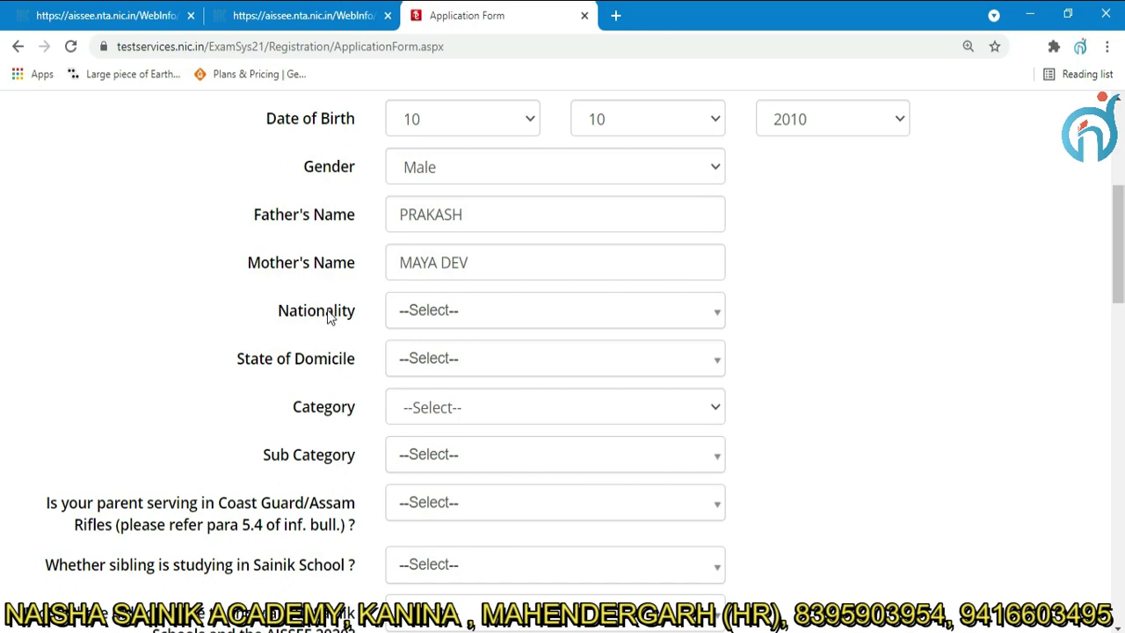
# Set Nationality Indian, Domicile HARYANA, Category OBC- NCL (Central List) and the Ahir/Yadav sub category.
pyautogui.click(580, 315)
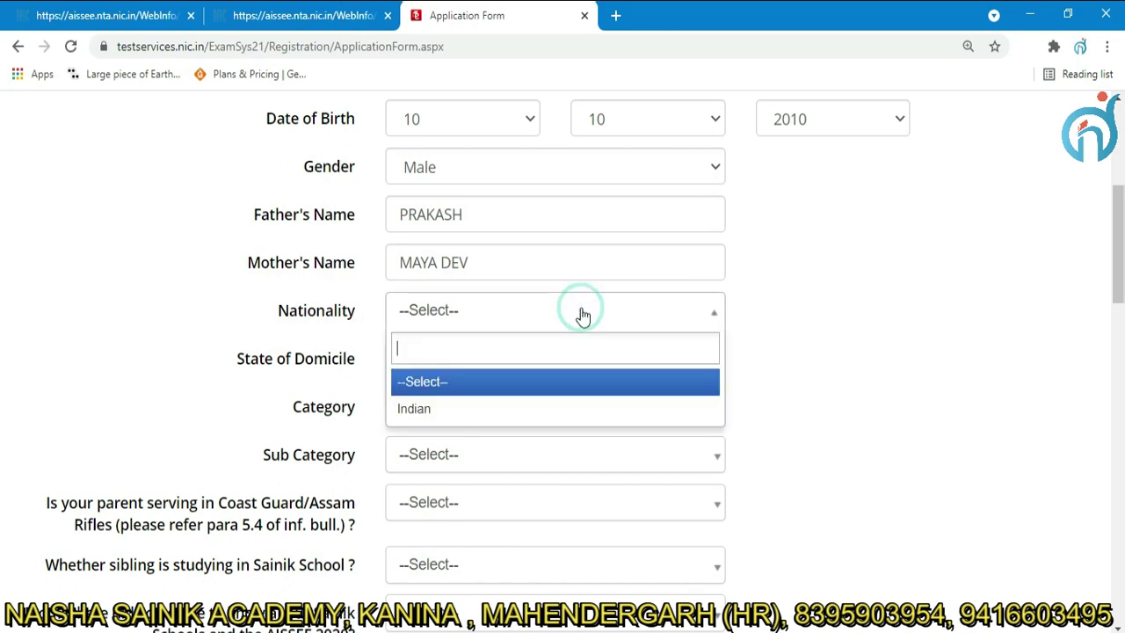
pyautogui.click(500, 409)
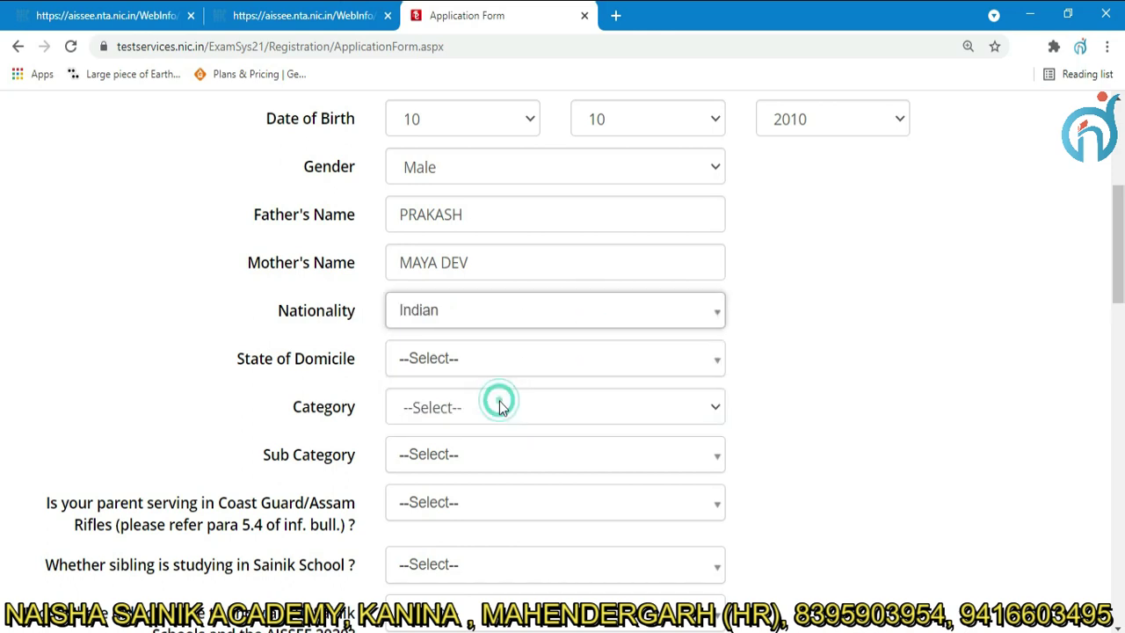
pyautogui.click(535, 355)
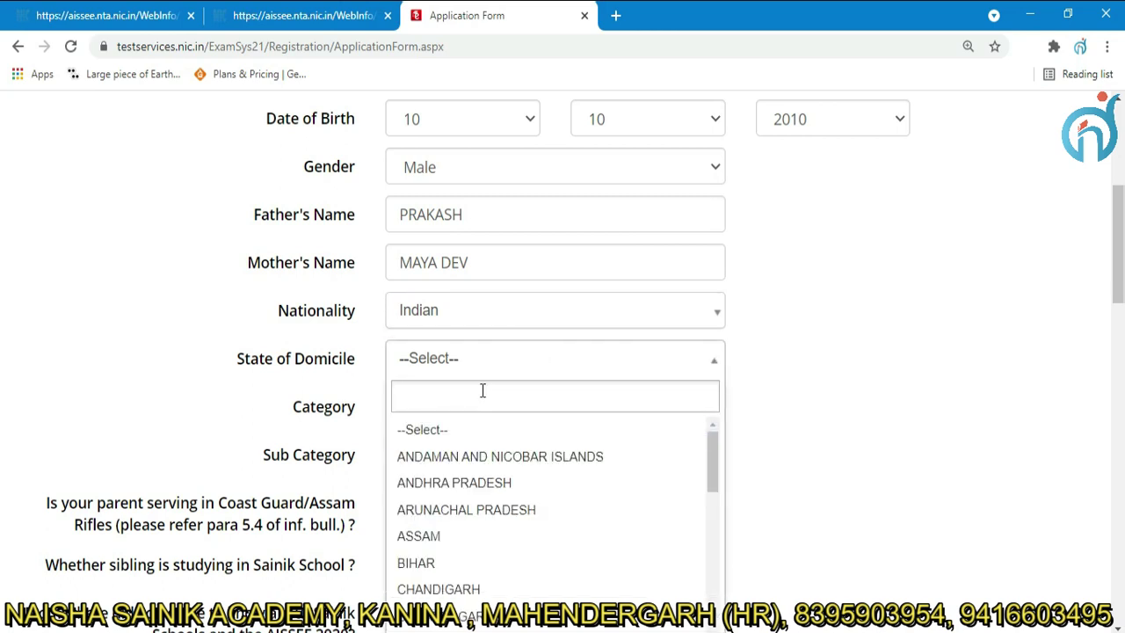
pyautogui.write('h')
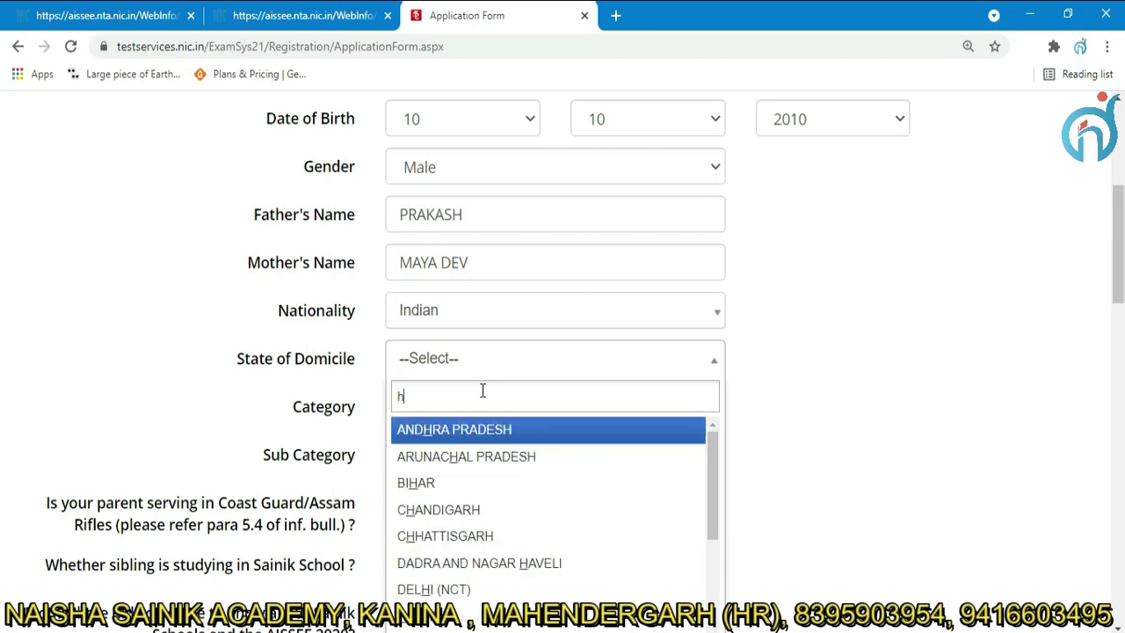
pyautogui.click(693, 332)
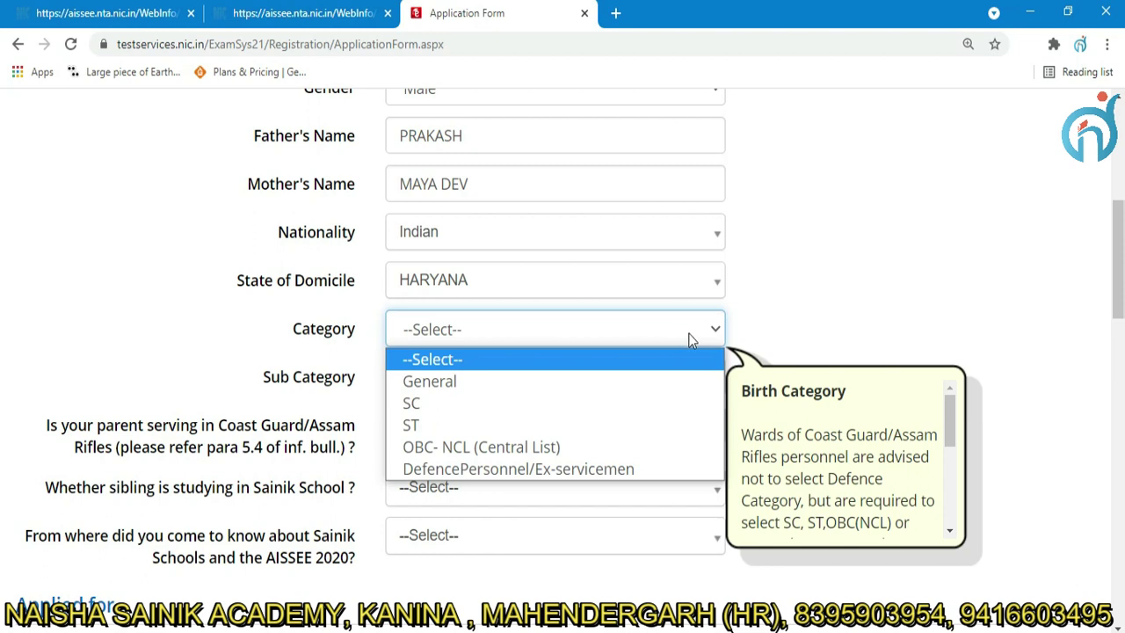
pyautogui.click(553, 447)
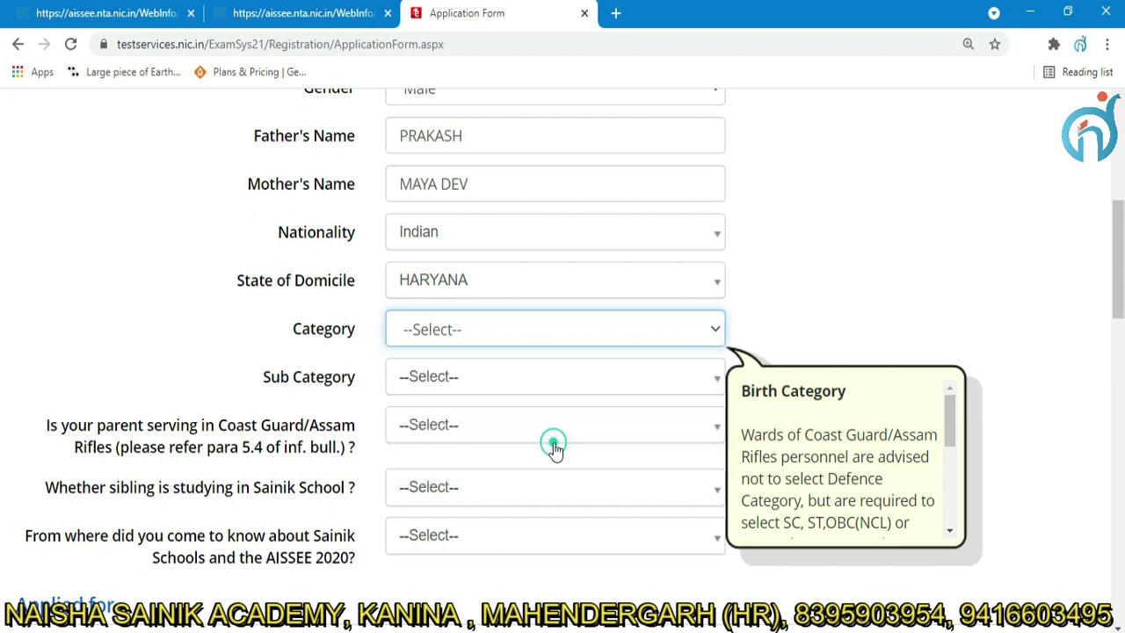
pyautogui.click(523, 380)
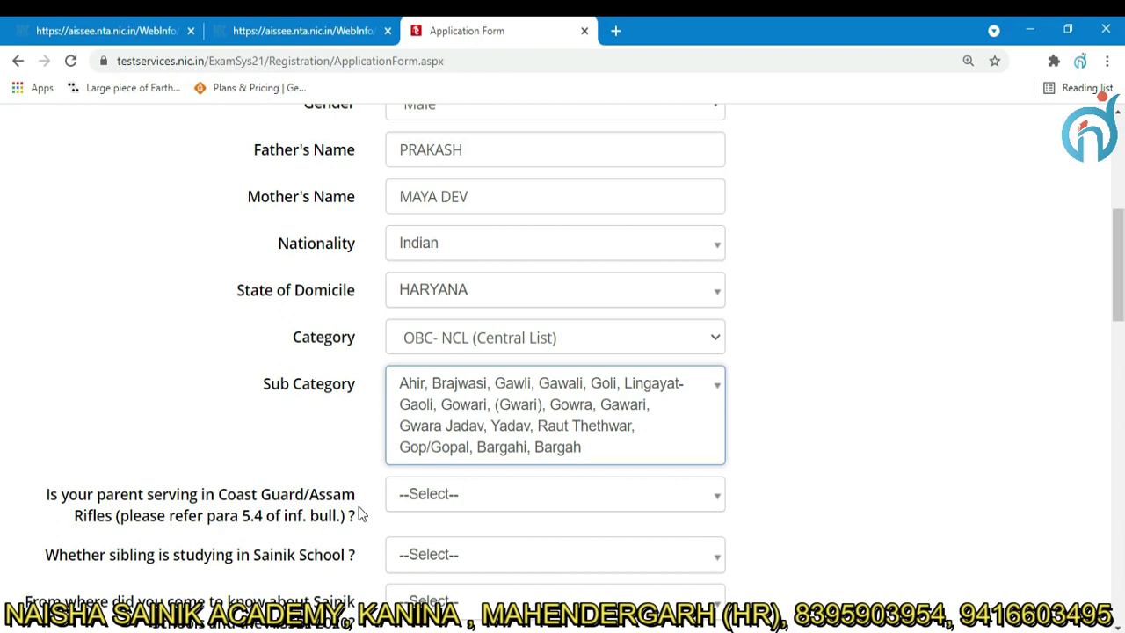
# Answer No for Coast Guard/Assam Rifles parent and Sainik School sibling; choose Social Media as source.
pyautogui.click(537, 492)
pyautogui.scroll(-2, 452, 337)
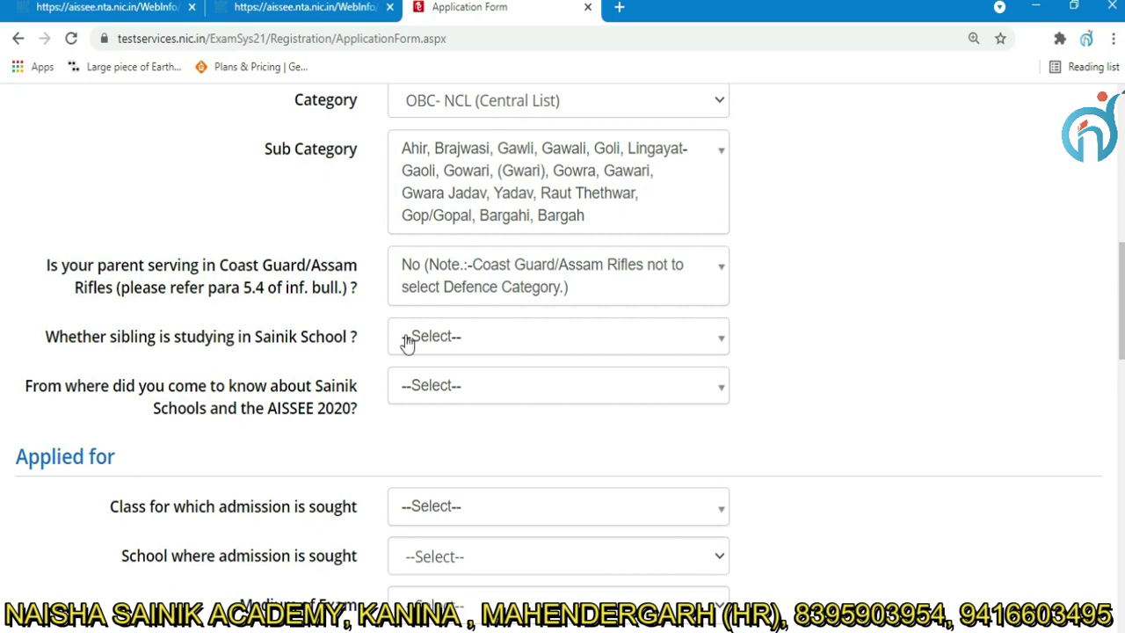
pyautogui.click(506, 343)
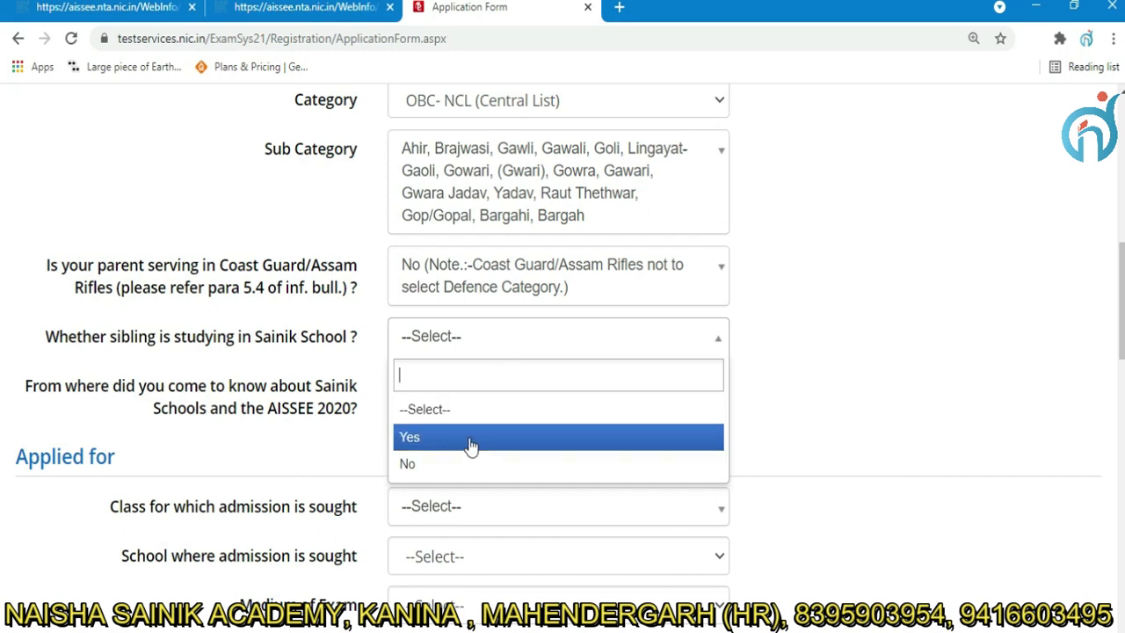
pyautogui.click(457, 464)
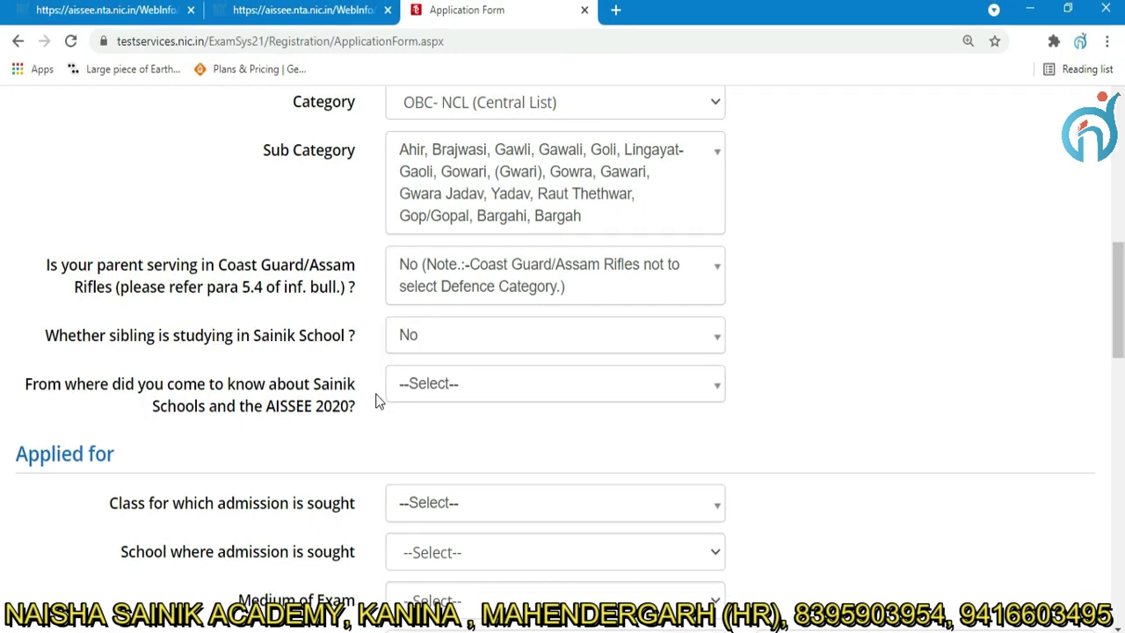
pyautogui.click(496, 383)
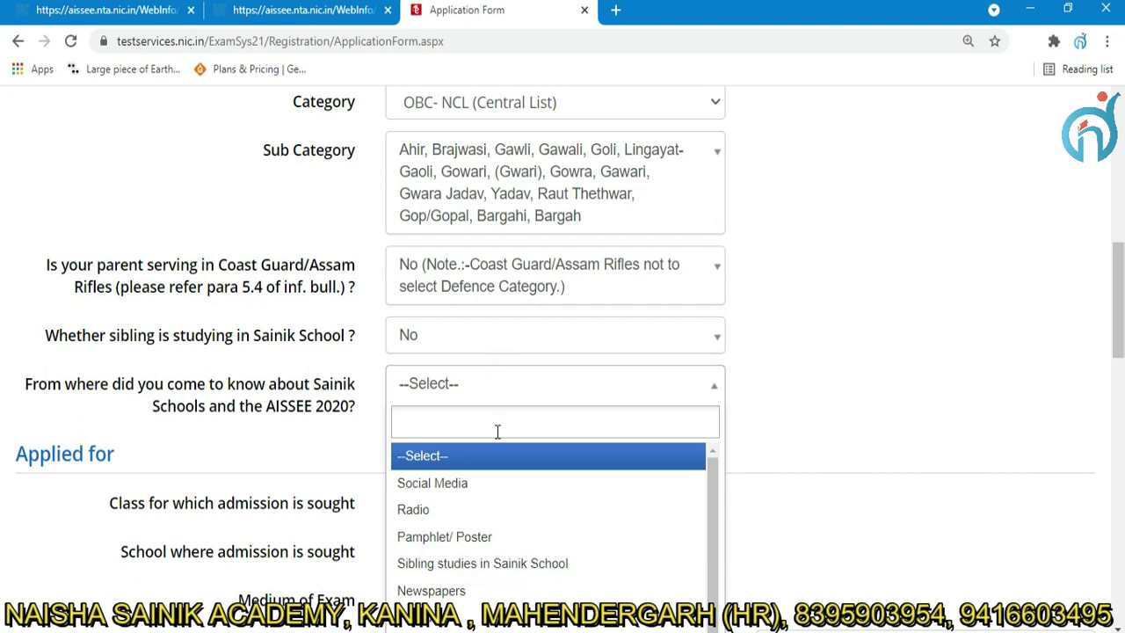
pyautogui.click(490, 487)
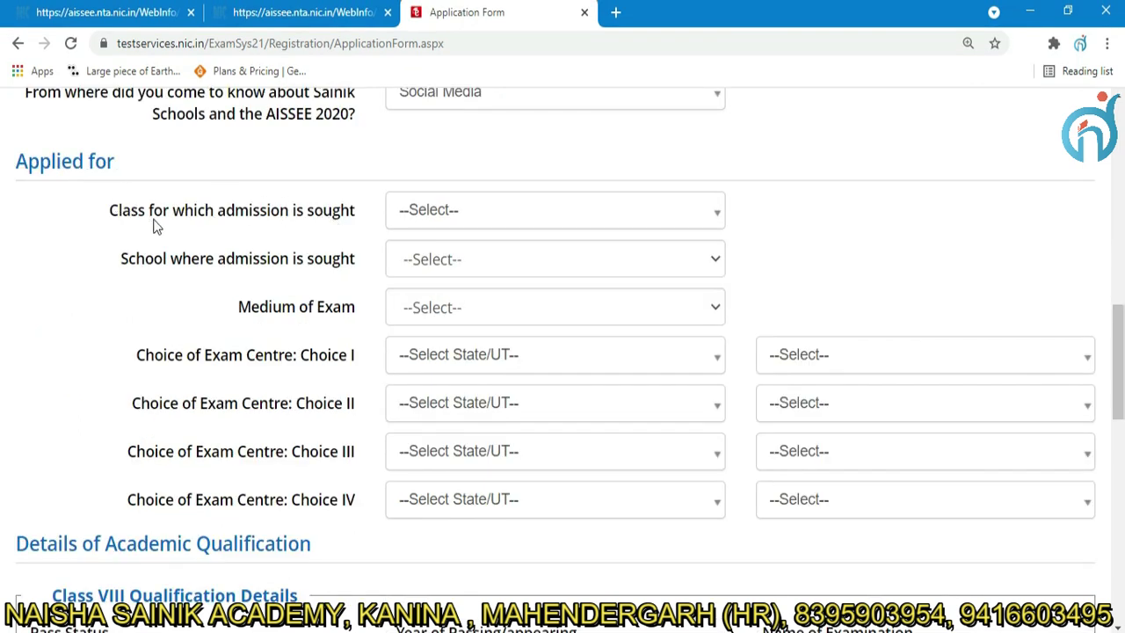
# Apply for Class VI at Sainik School, Kunjpura (HARYANA) with English as exam medium.
pyautogui.click(546, 221)
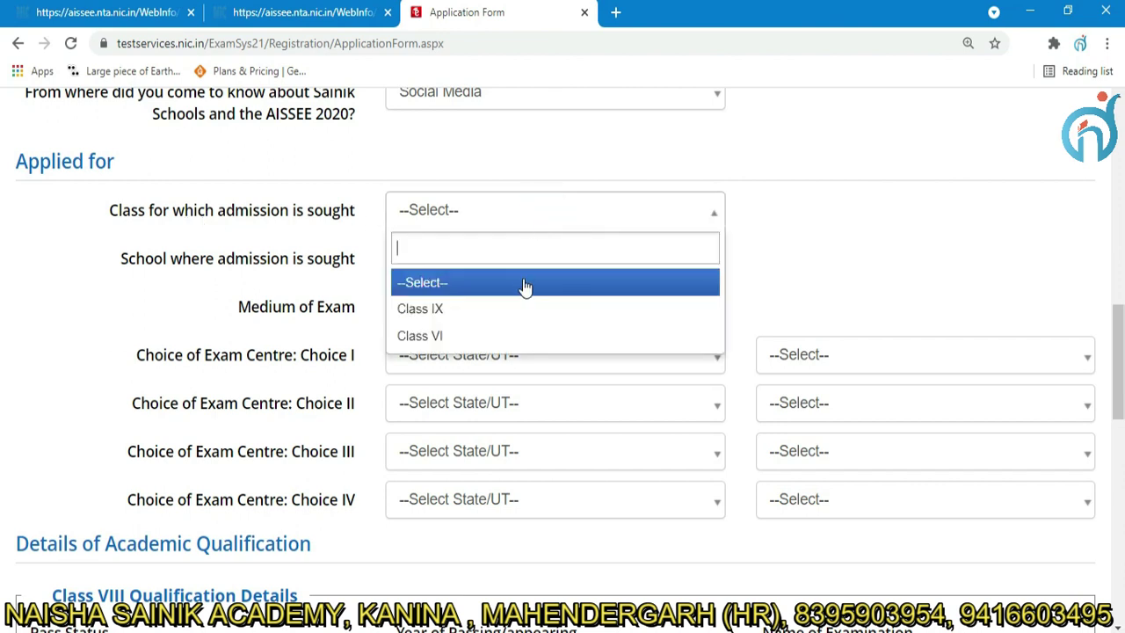
pyautogui.click(484, 341)
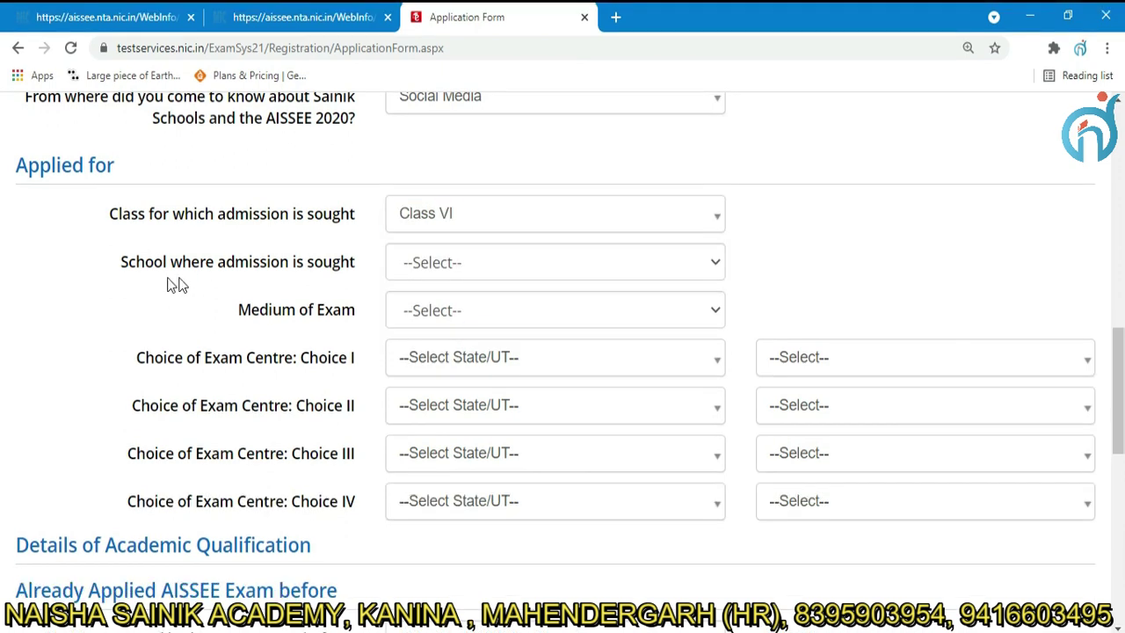
pyautogui.click(518, 261)
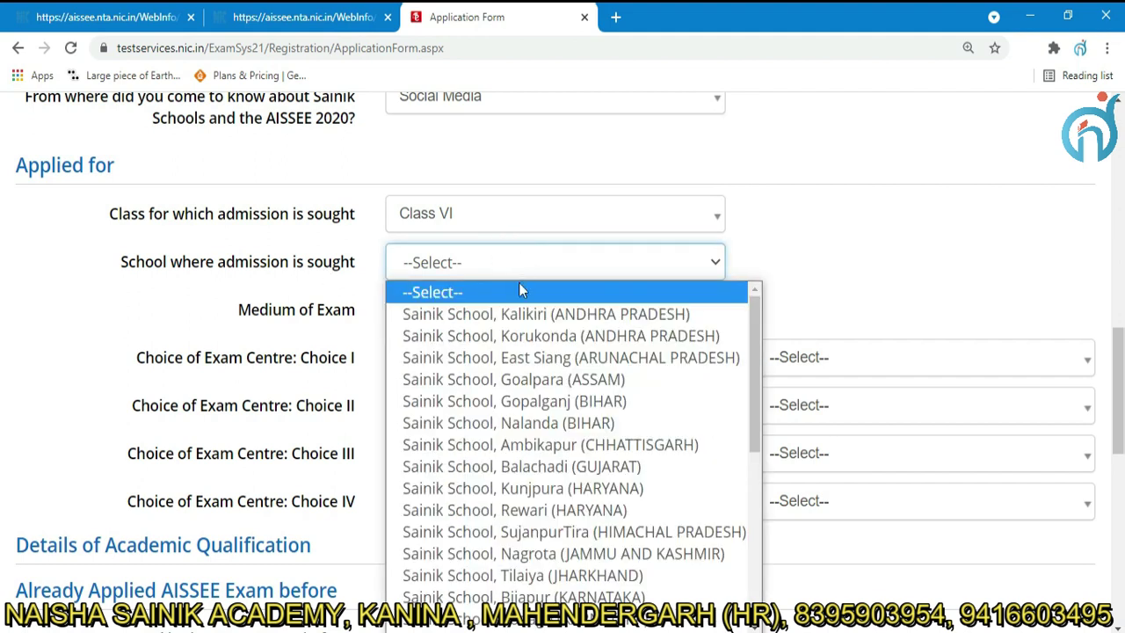
pyautogui.click(518, 494)
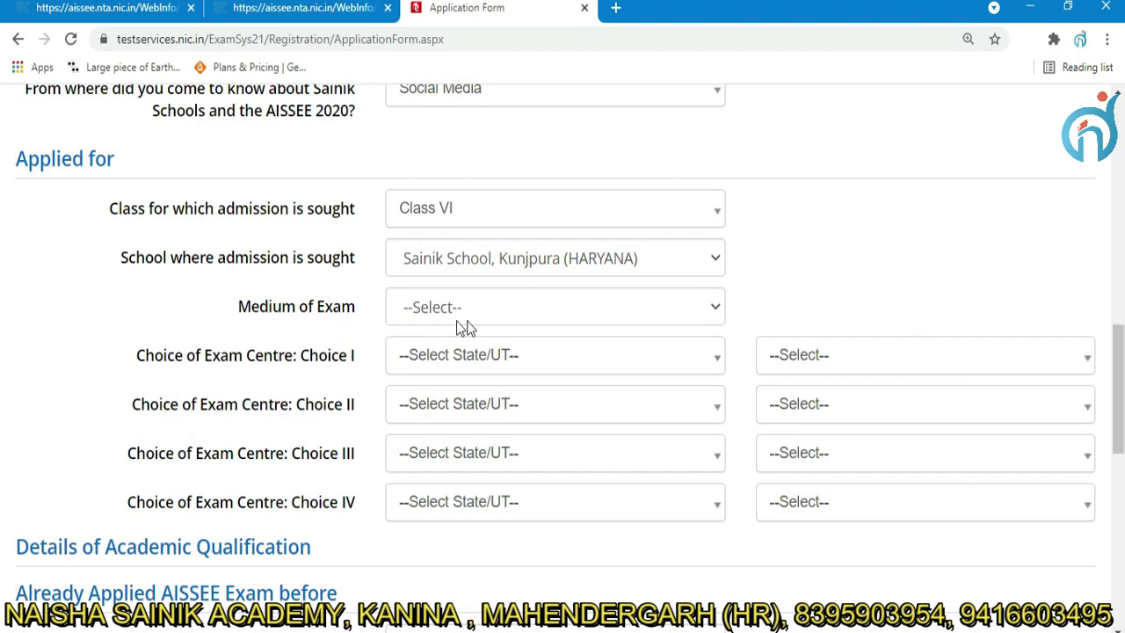
pyautogui.click(498, 308)
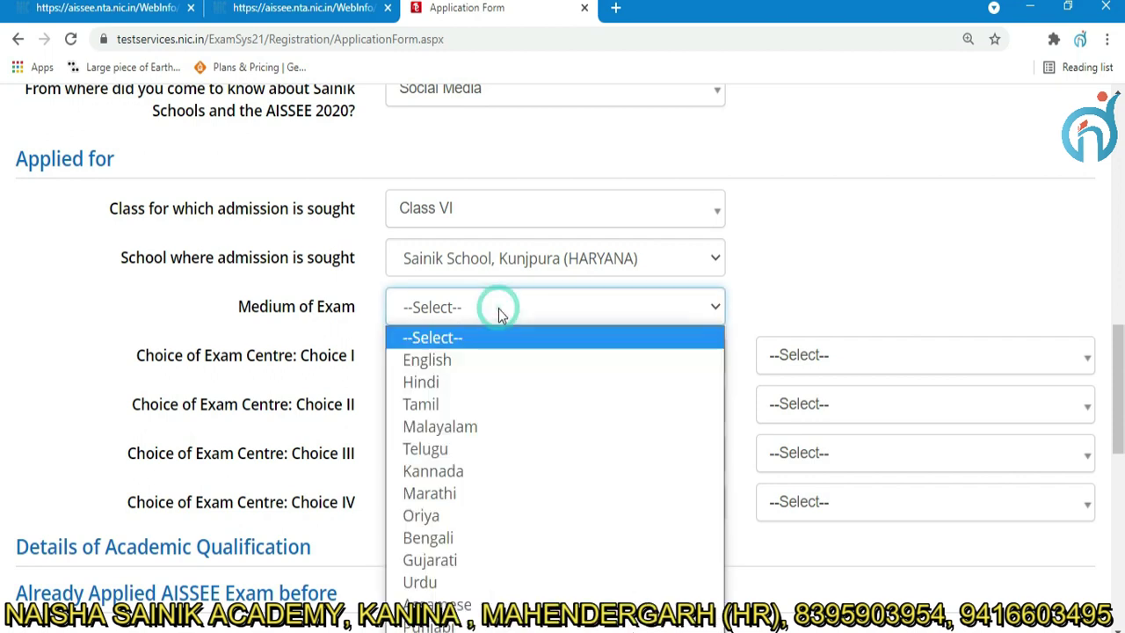
pyautogui.click(499, 376)
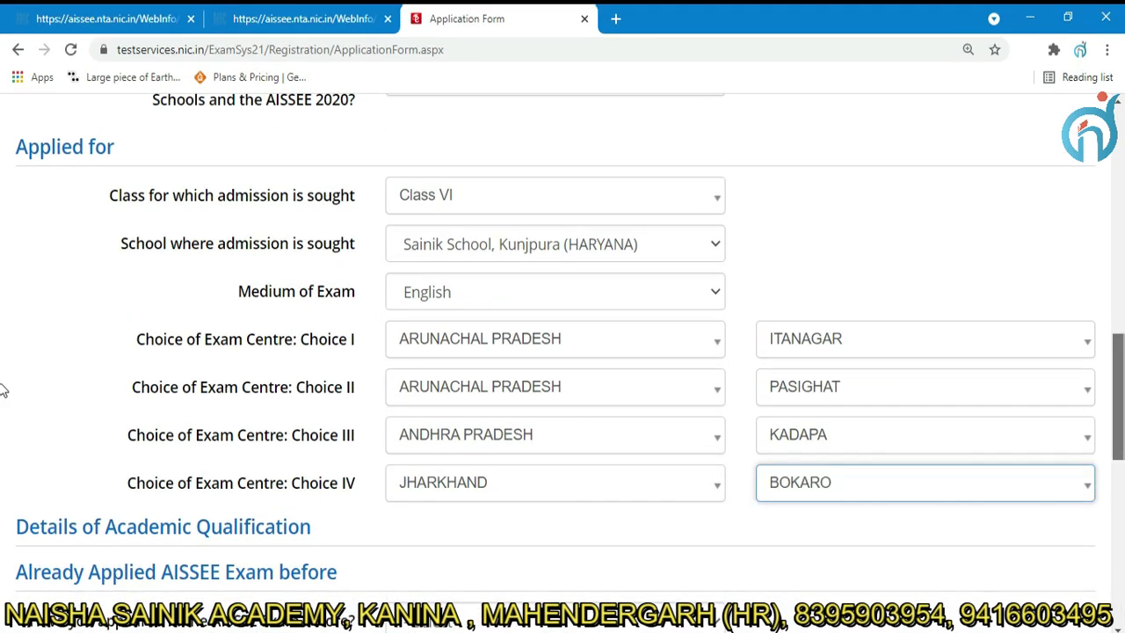
# Answer No to a previous AISSEE attempt and to being a Sainik staff member's child.
pyautogui.scroll(-3, 2, 390)
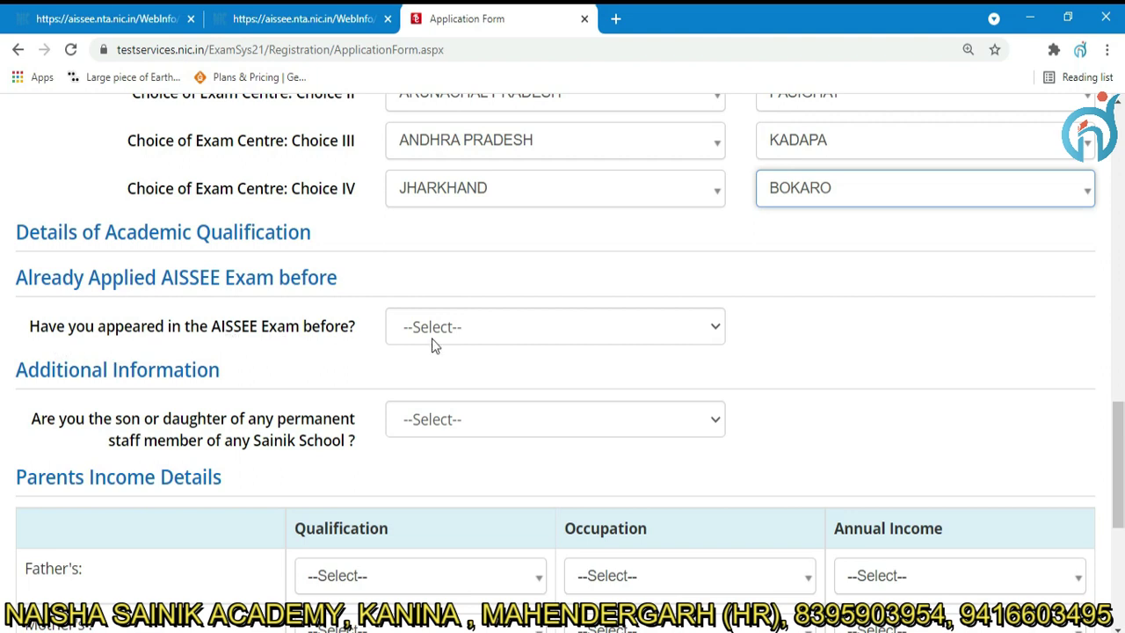
pyautogui.click(555, 333)
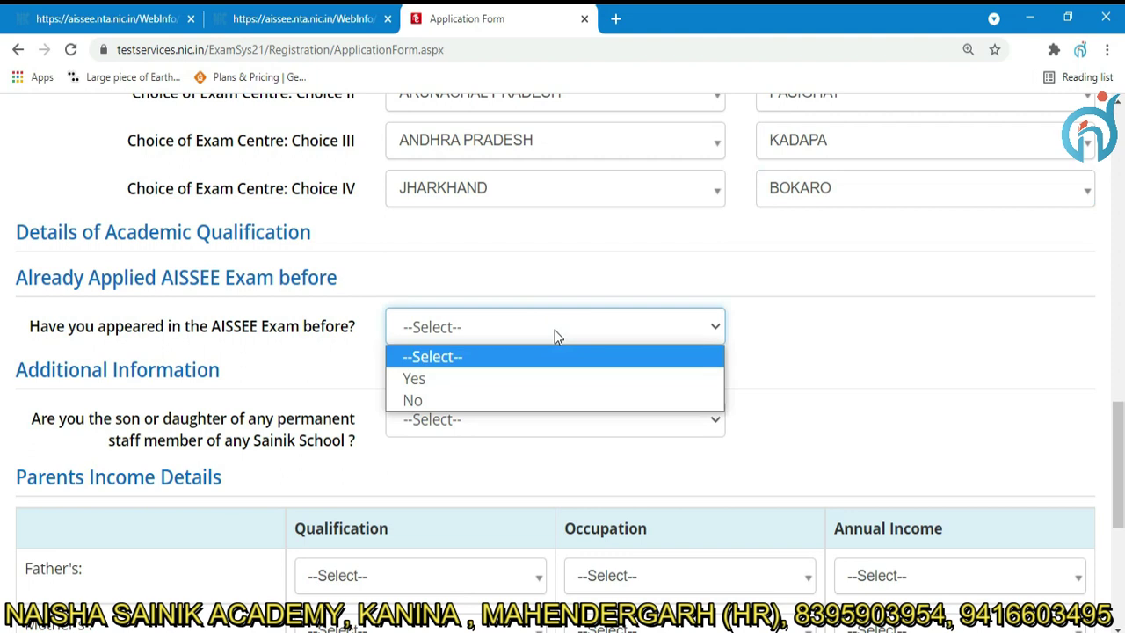
pyautogui.click(499, 400)
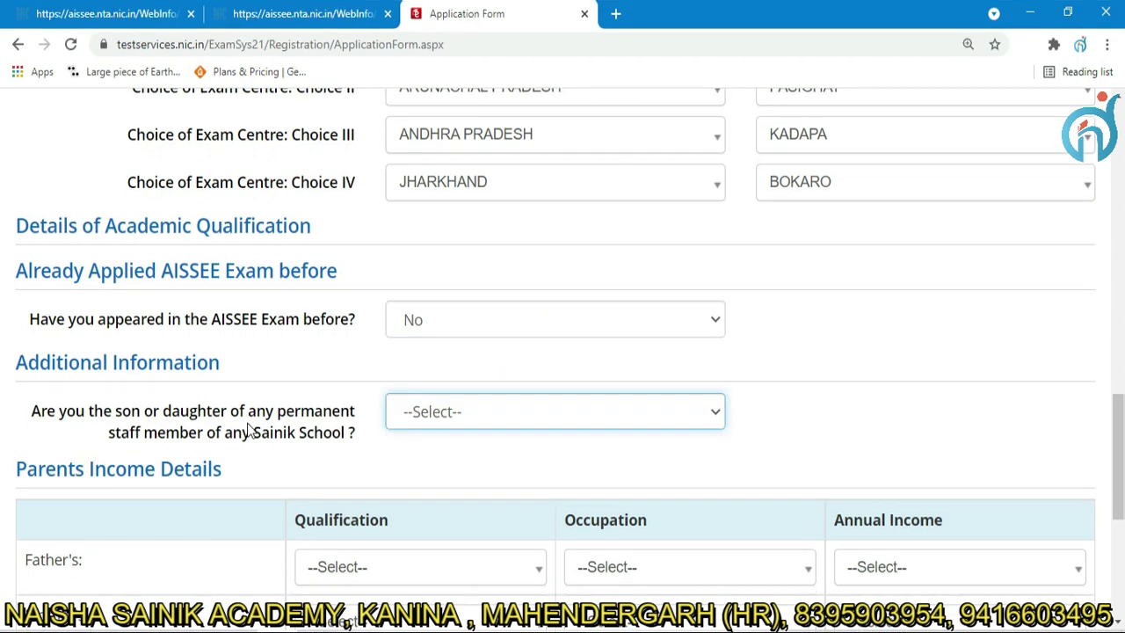
pyautogui.press('n')
pyautogui.scroll(-2, 5, 486)
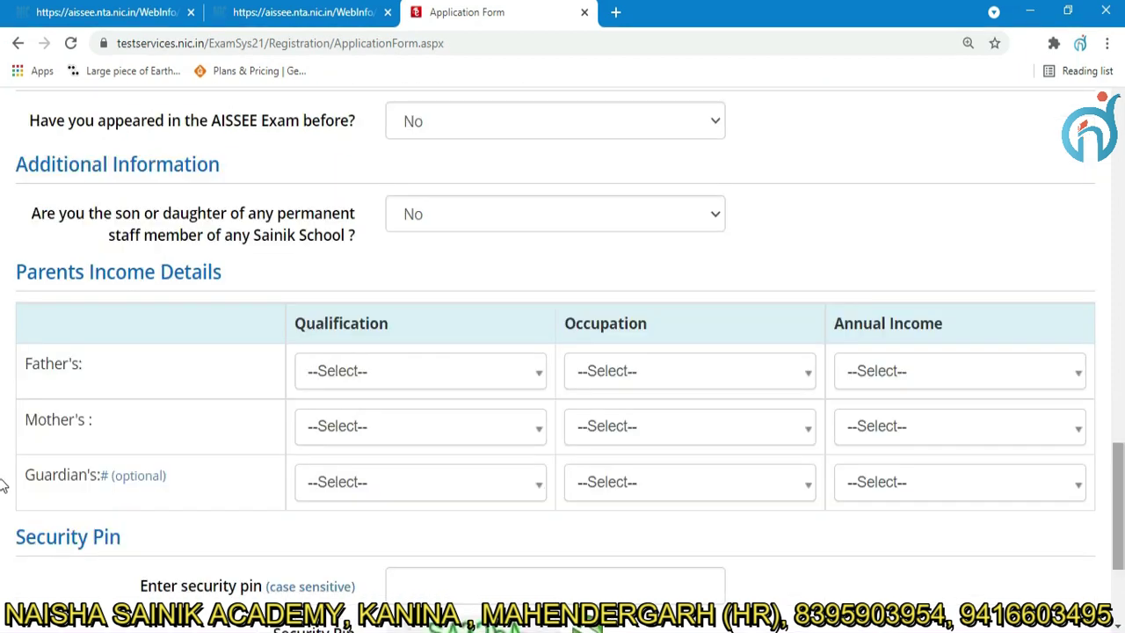
# Set father's qualification MATRICULATE, occupation BUSINESS, income up to Rs.1,00,000.
pyautogui.click(445, 367)
pyautogui.click(430, 494)
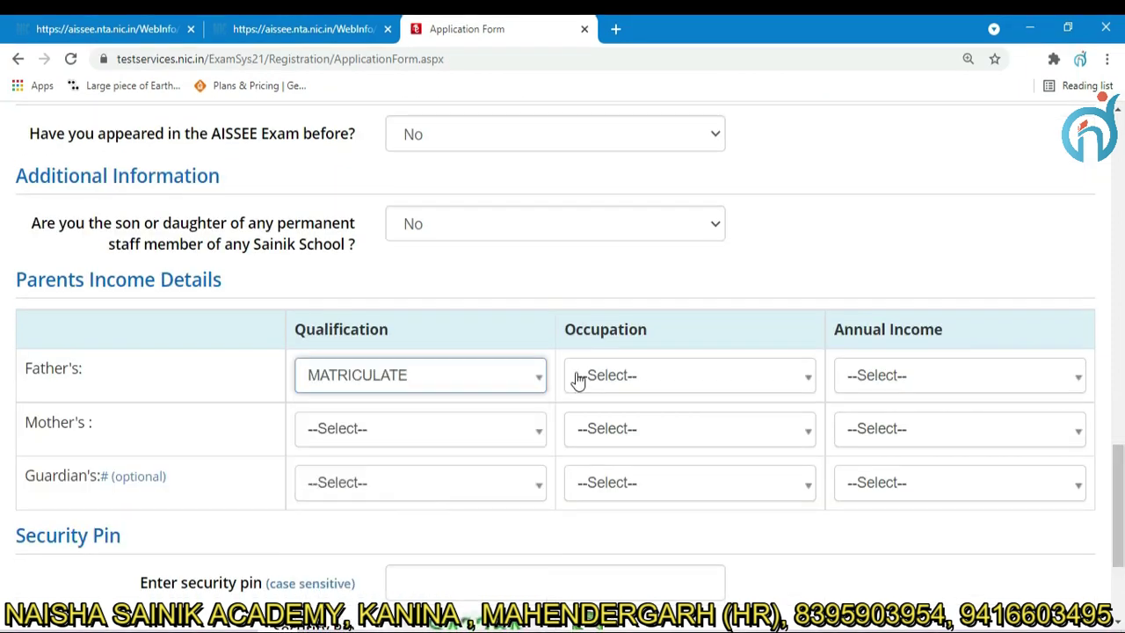
pyautogui.click(653, 380)
pyautogui.click(635, 497)
pyautogui.click(950, 375)
pyautogui.click(922, 467)
# Set mother's qualification GRADUATE, occupation BUSINESS, income up to Rs.1,00,000.
pyautogui.click(434, 457)
pyautogui.click(492, 510)
pyautogui.click(653, 449)
pyautogui.click(628, 572)
pyautogui.click(949, 449)
pyautogui.click(922, 541)
pyautogui.scroll(-3, 562, 395)
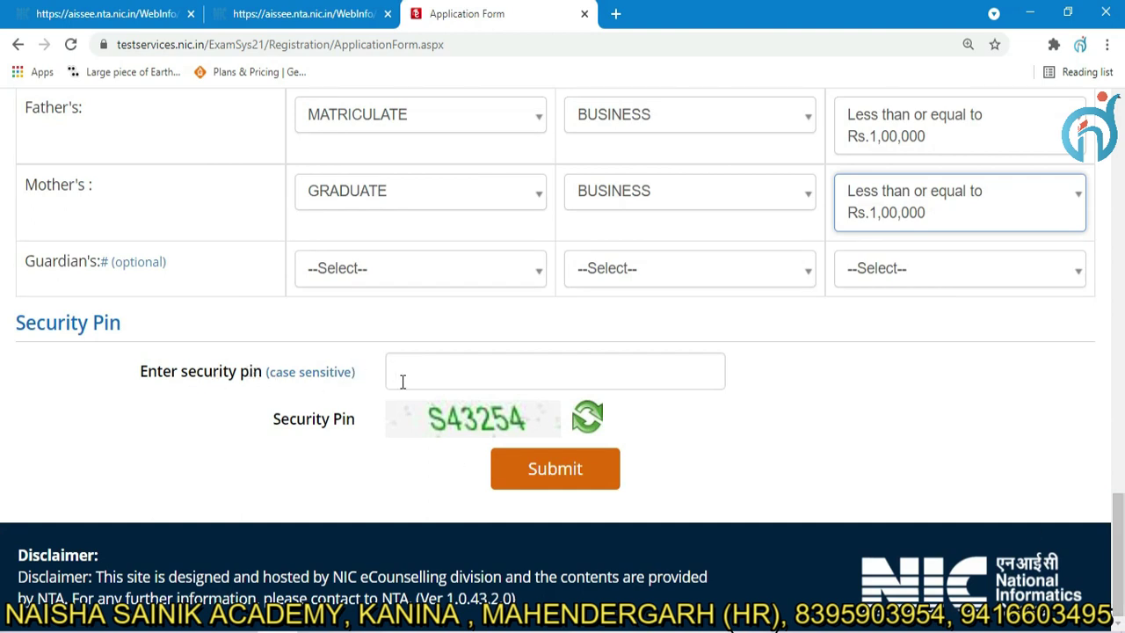
# Enter the security pin and submit the filled application form.
pyautogui.click(419, 380)
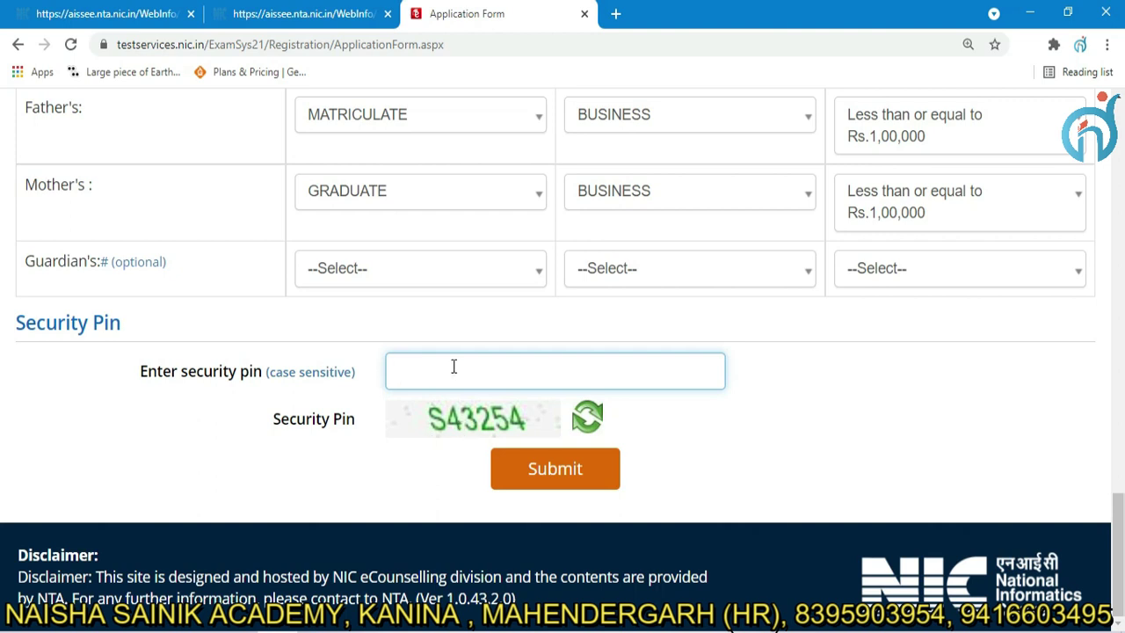
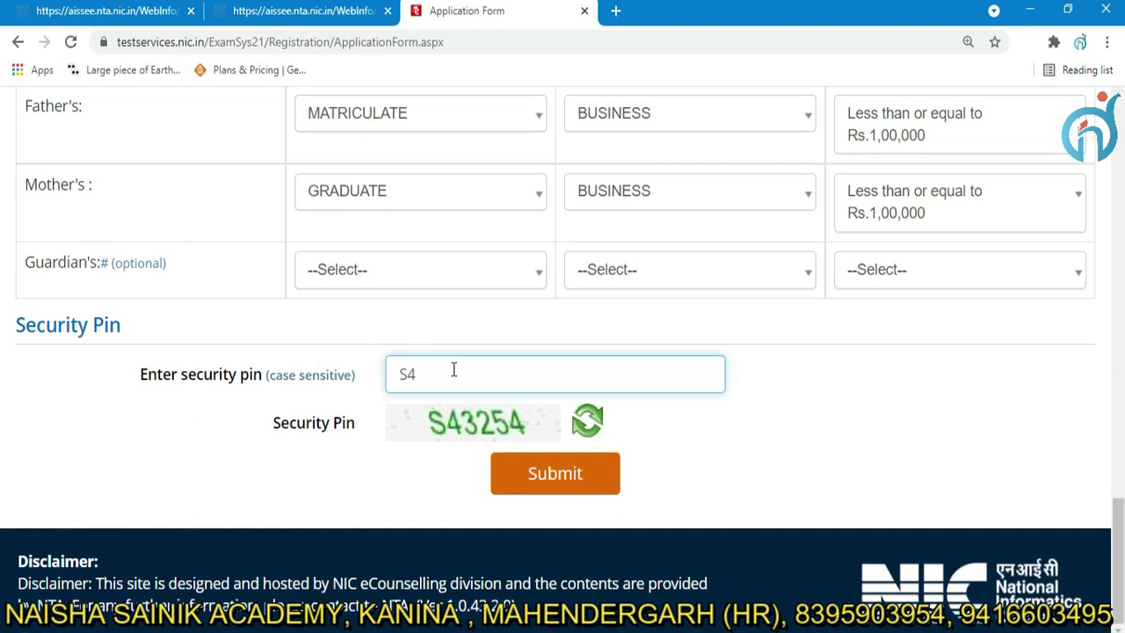
pyautogui.click(545, 470)
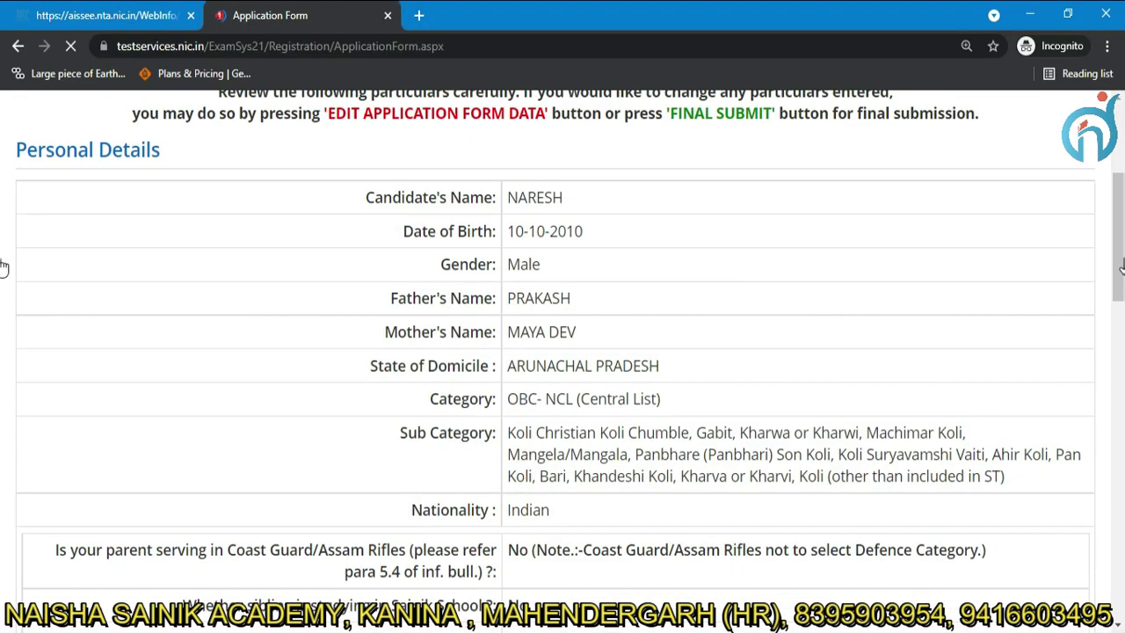
pyautogui.moveTo(1121, 268); pyautogui.dragTo(1121, 540)
# Tick all eight verification checkboxes, accept the declaration, and finally submit the form.
pyautogui.click(27, 369)
pyautogui.click(187, 369)
pyautogui.click(353, 370)
pyautogui.click(482, 369)
pyautogui.click(606, 369)
pyautogui.click(693, 369)
pyautogui.click(27, 404)
pyautogui.click(187, 405)
pyautogui.scroll(-4, 186, 405)
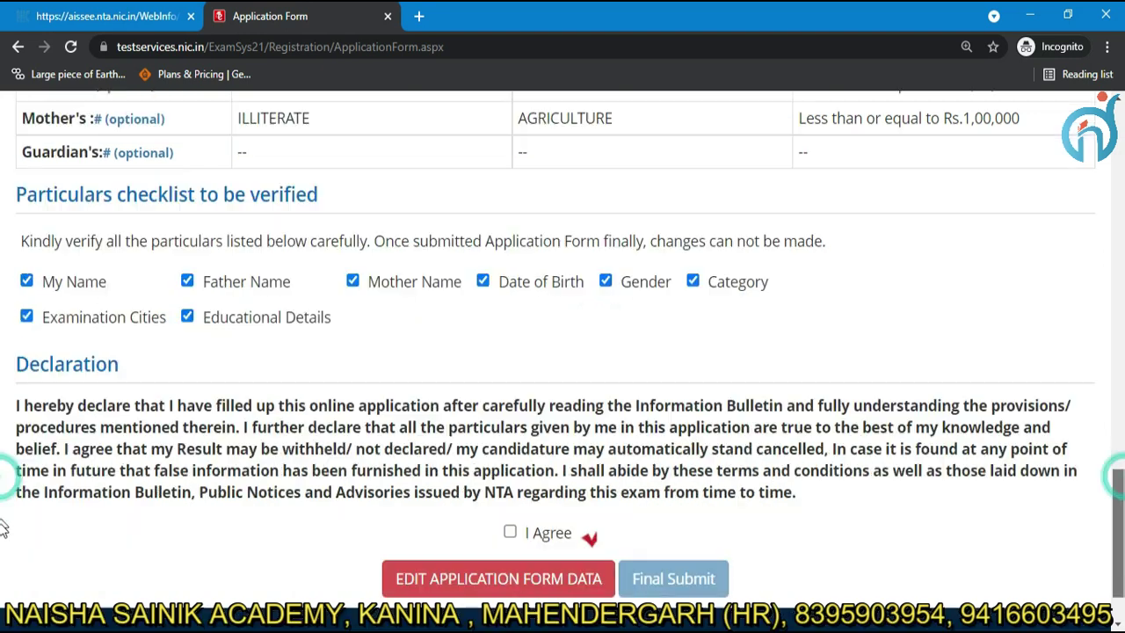
pyautogui.click(514, 448)
pyautogui.click(673, 493)
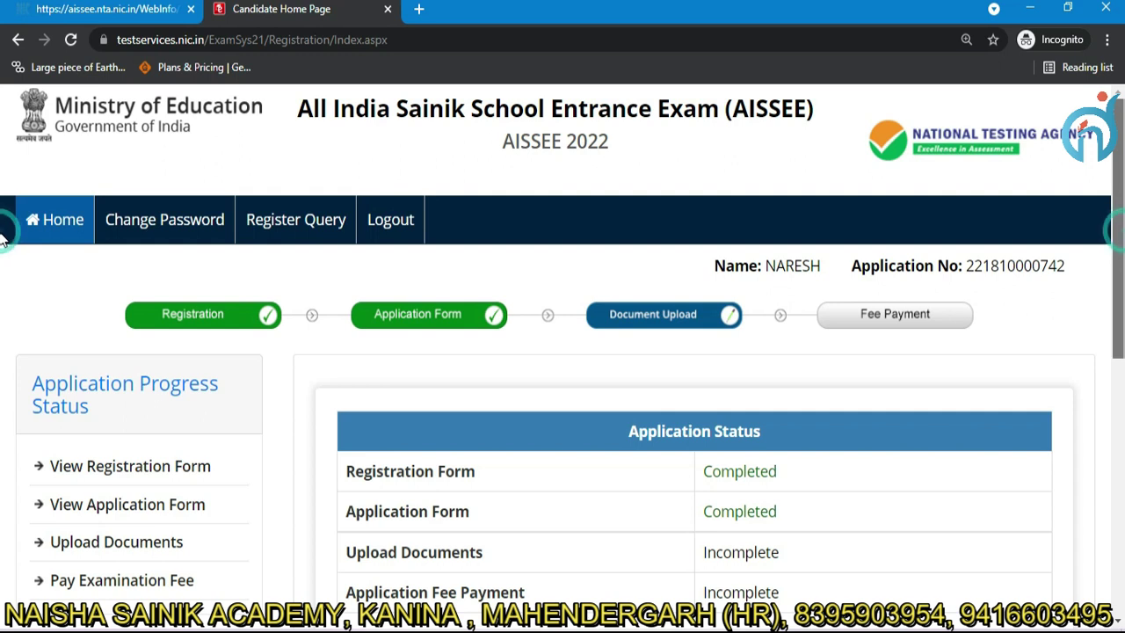
# Scroll down the Candidate Home Page and go to Upload Documents.
pyautogui.scroll(-1, 2, 254)
pyautogui.scroll(-1, 2, 292)
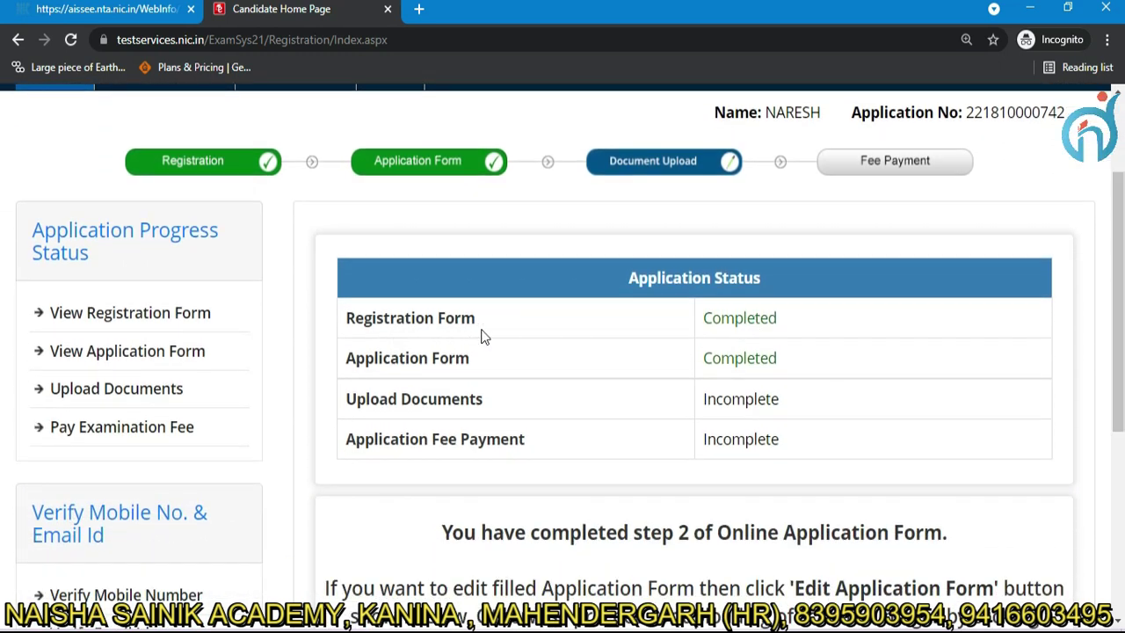
pyautogui.scroll(-1, 3, 398)
pyautogui.scroll(-2, 3, 431)
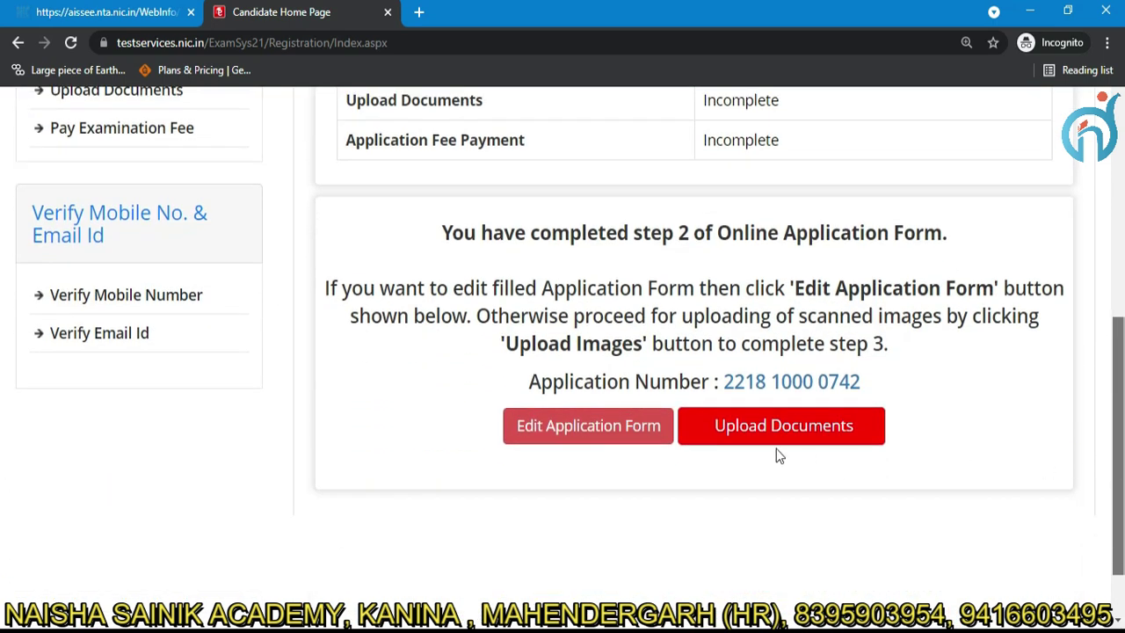
pyautogui.click(776, 443)
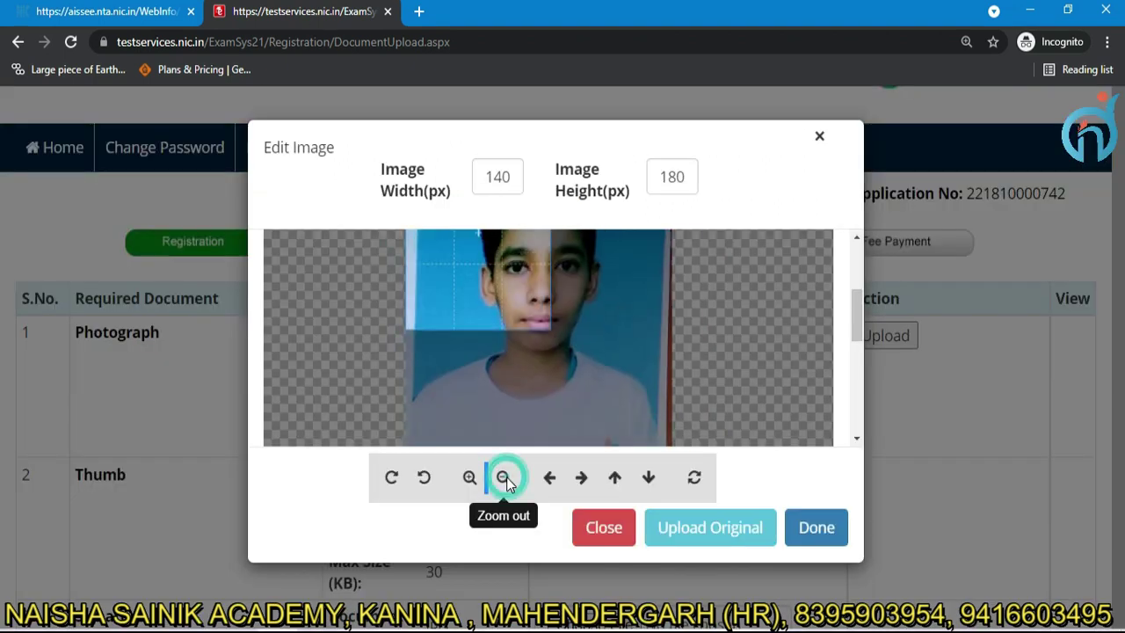
# Shrink the photo to fit the crop, pick files from Desktop, and submit the documents.
pyautogui.click(504, 478)
pyautogui.click(504, 478)
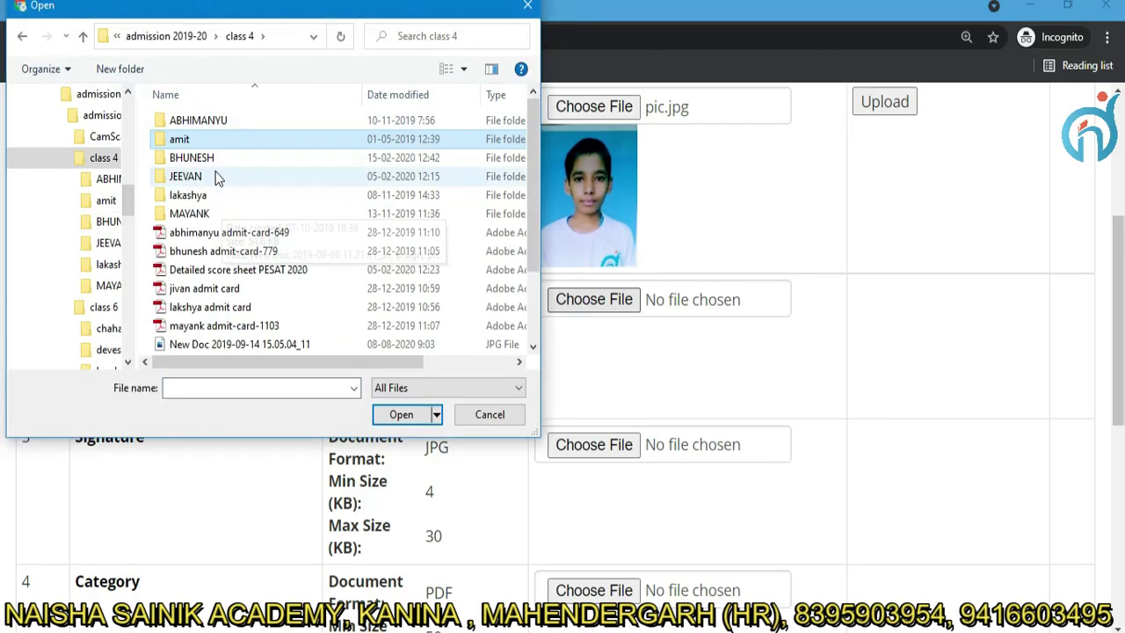
pyautogui.hotkey('alt', 'Left')
pyautogui.hotkey('alt', 'Left')
pyautogui.hotkey('alt', 'Left')
pyautogui.hotkey('alt', 'Left')
pyautogui.click(213, 200)
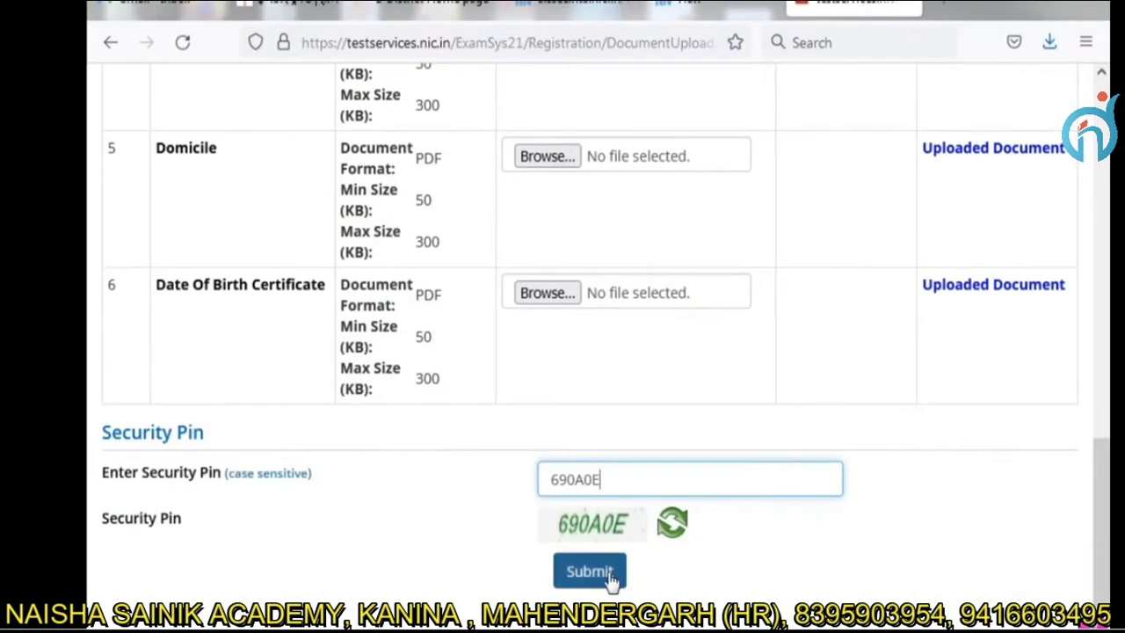
pyautogui.click(589, 572)
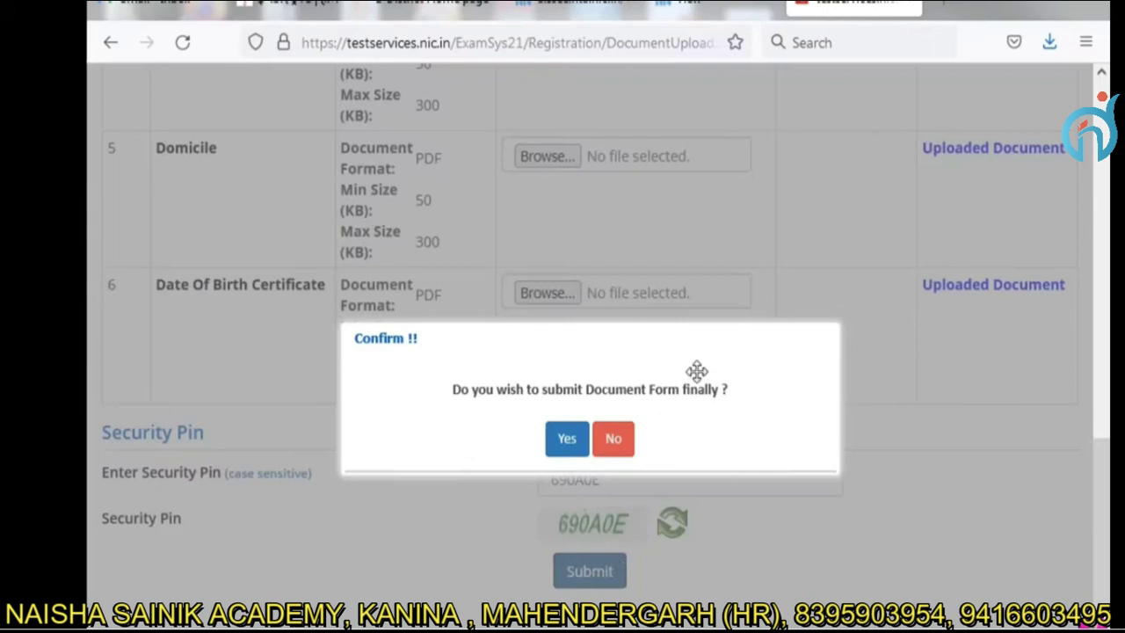
# Confirm the final document submission, then start paying the Rs. 550 fee via Online Payment.
pyautogui.click(566, 437)
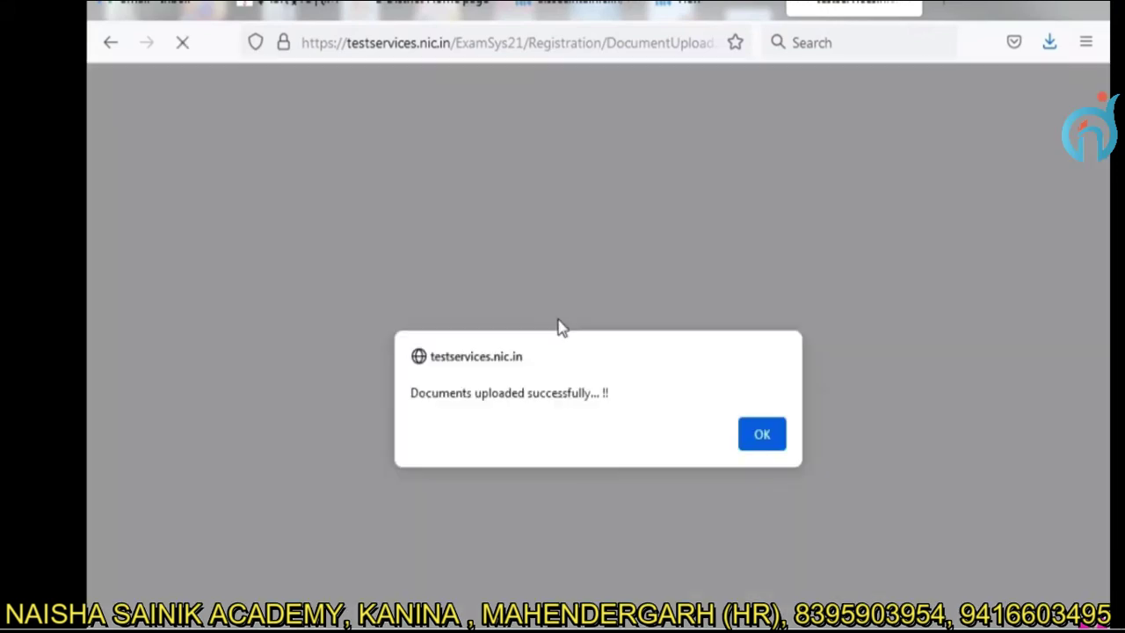
pyautogui.click(758, 440)
pyautogui.scroll(-5, 701, 452)
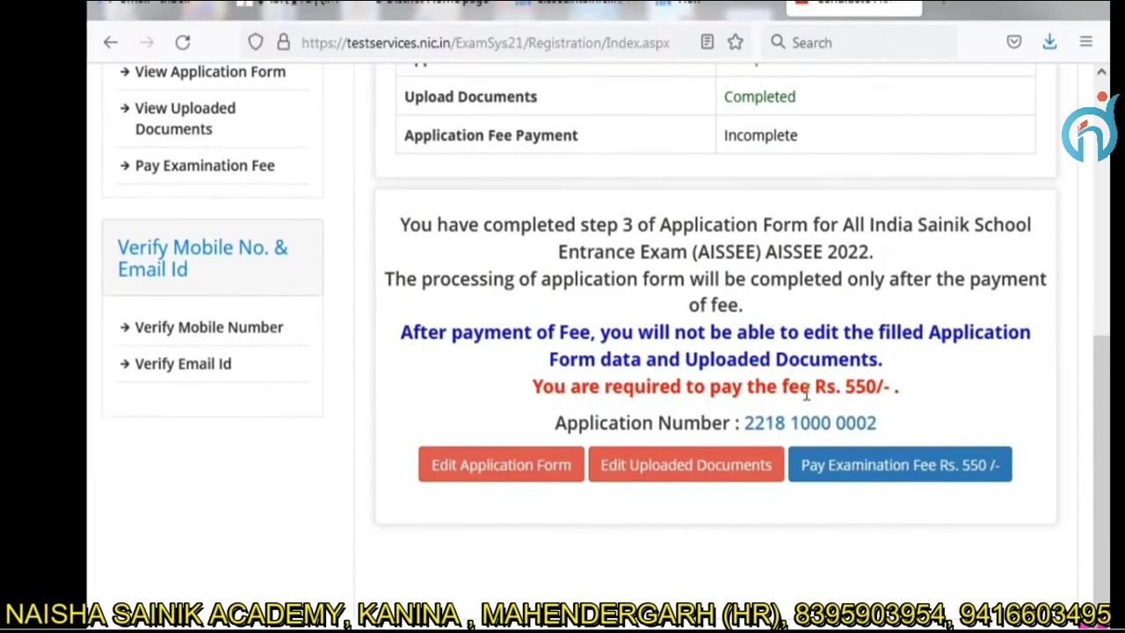
pyautogui.click(863, 469)
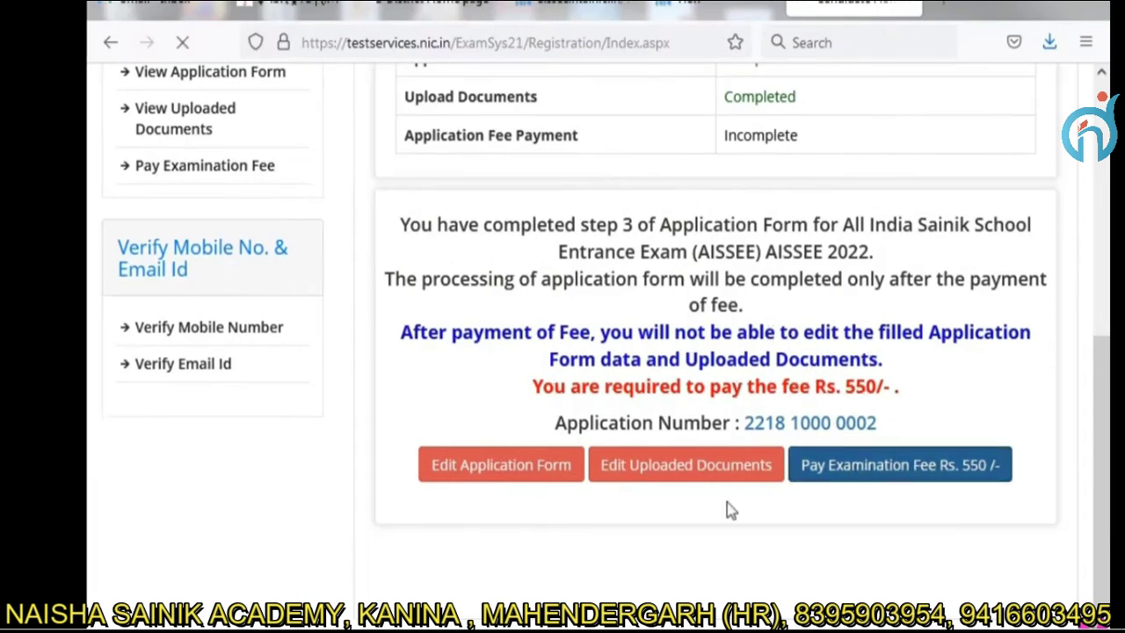
pyautogui.click(530, 483)
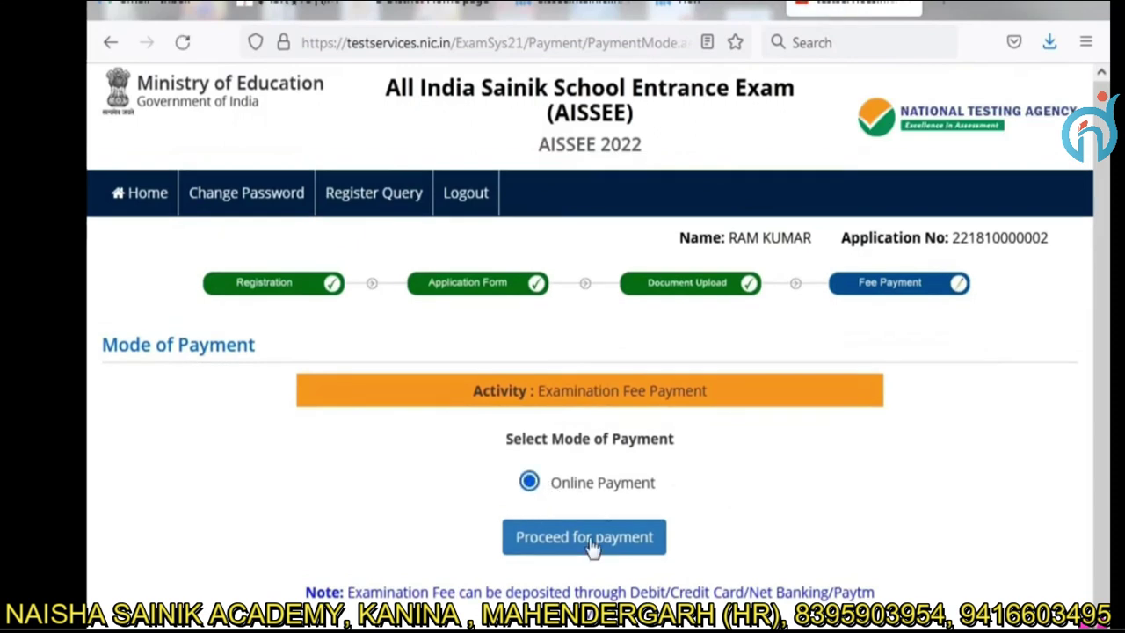
# Proceed with online payment of the Rs. 550 fee through the ICICI Bank gateway.
pyautogui.click(582, 543)
pyautogui.click(687, 434)
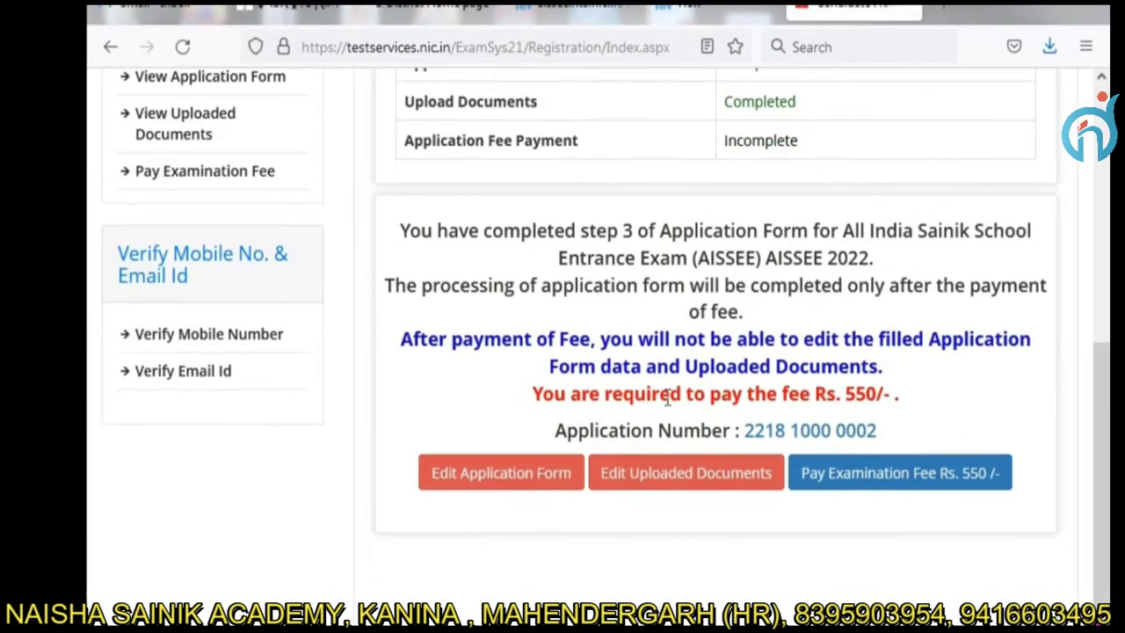
pyautogui.click(896, 473)
pyautogui.click(527, 477)
pyautogui.click(582, 540)
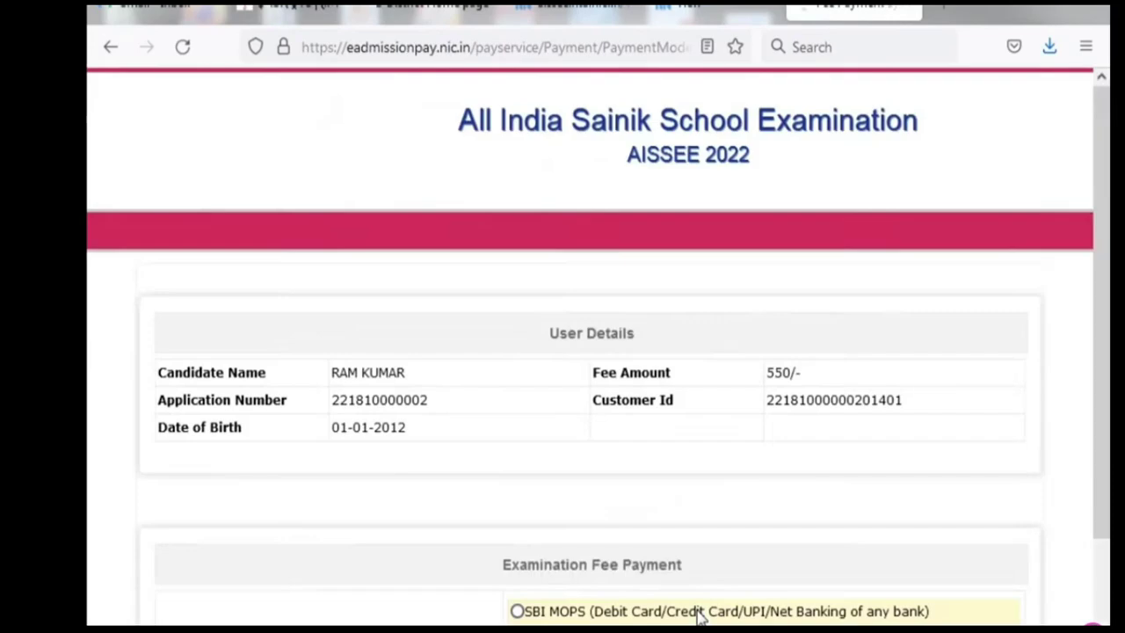
pyautogui.click(607, 433)
pyautogui.click(589, 550)
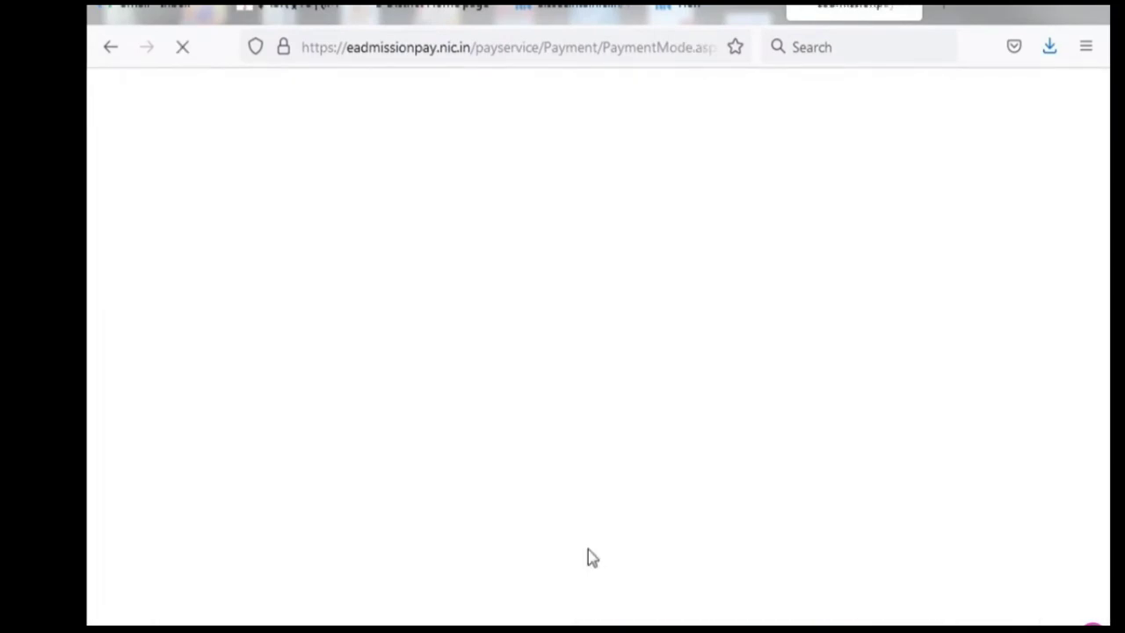